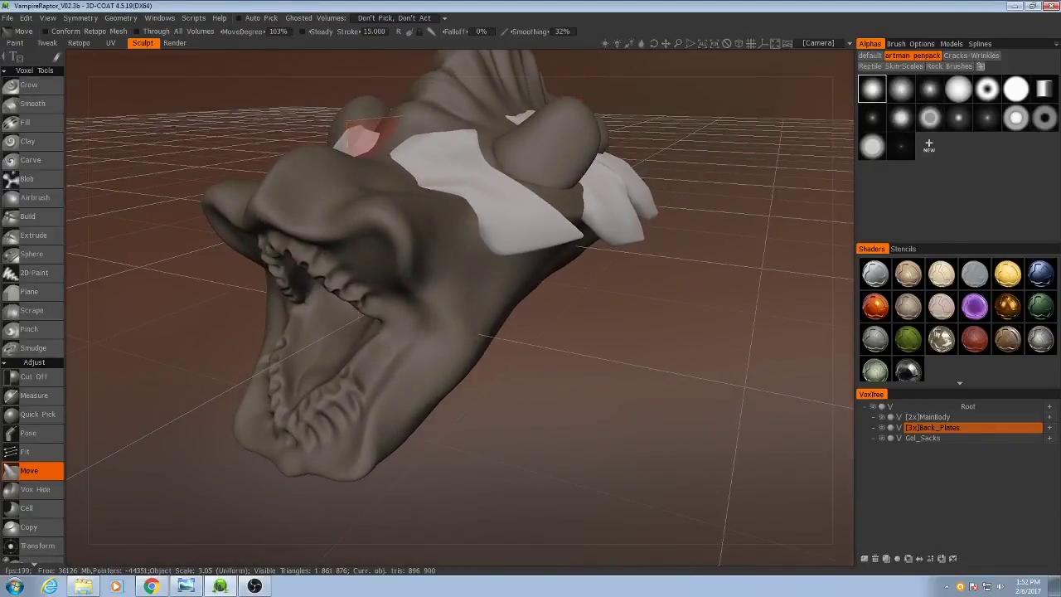
- Examine the lionfish fins in the Reference_Comp.jpg image against the creature's head
mouse_move(619, 431)
left_mouse_down()
mouse_move(605, 428)
mouse_move(557, 319)
left_mouse_up()
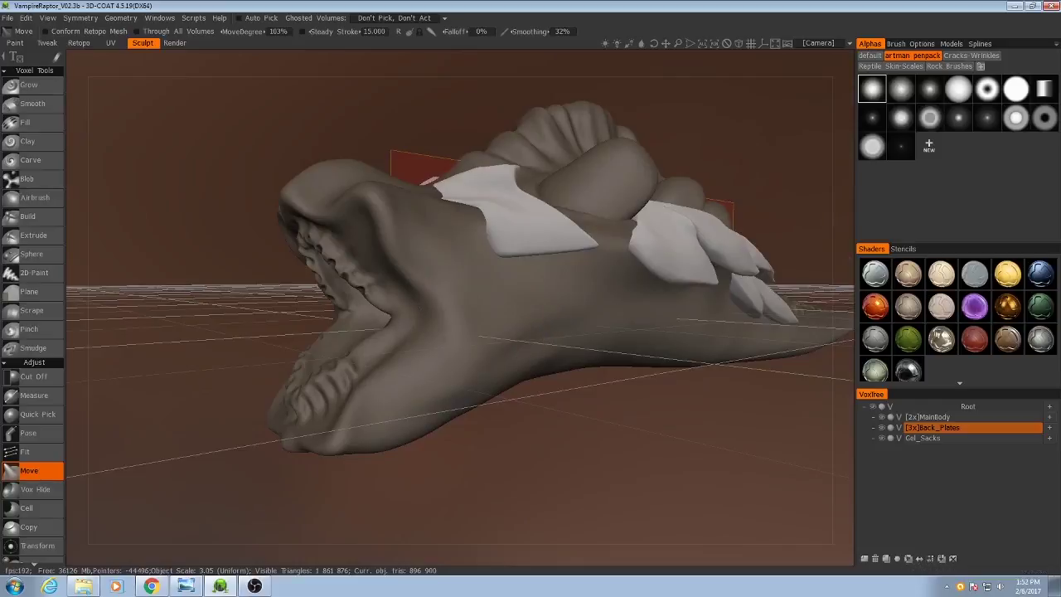
left_click_drag(1060, 93, 678, 53)
scroll(838, 212, "up", 3)
scroll(718, 218, "up", 1)
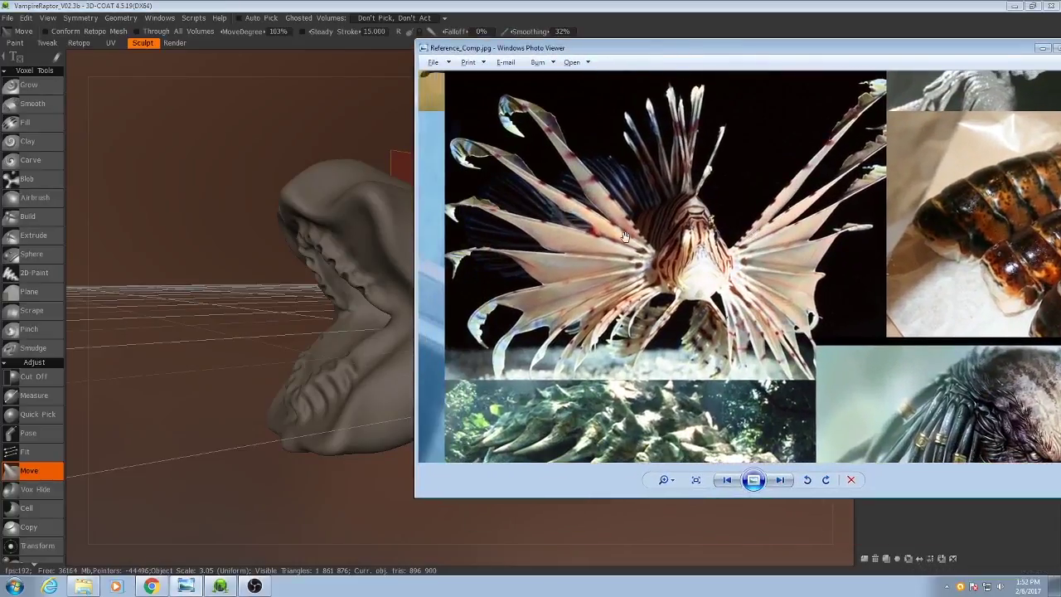
mouse_move(727, 51)
left_mouse_down()
mouse_move(1060, 50)
mouse_move(740, 59)
left_mouse_up()
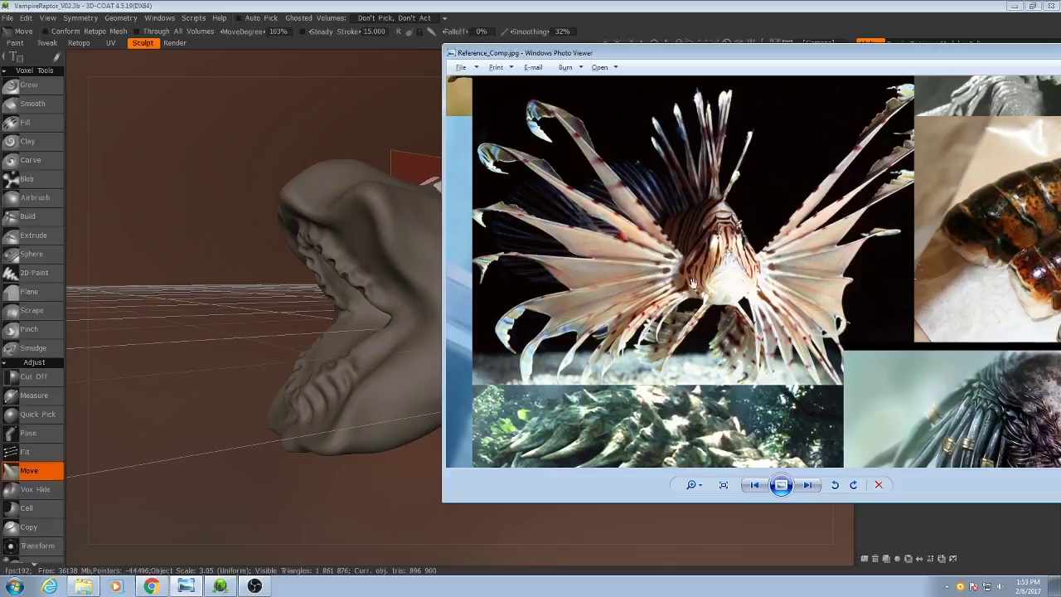
left_click_drag(681, 62, 1060, 66)
left_click(516, 290)
left_click_drag(467, 287, 406, 406, "alt")
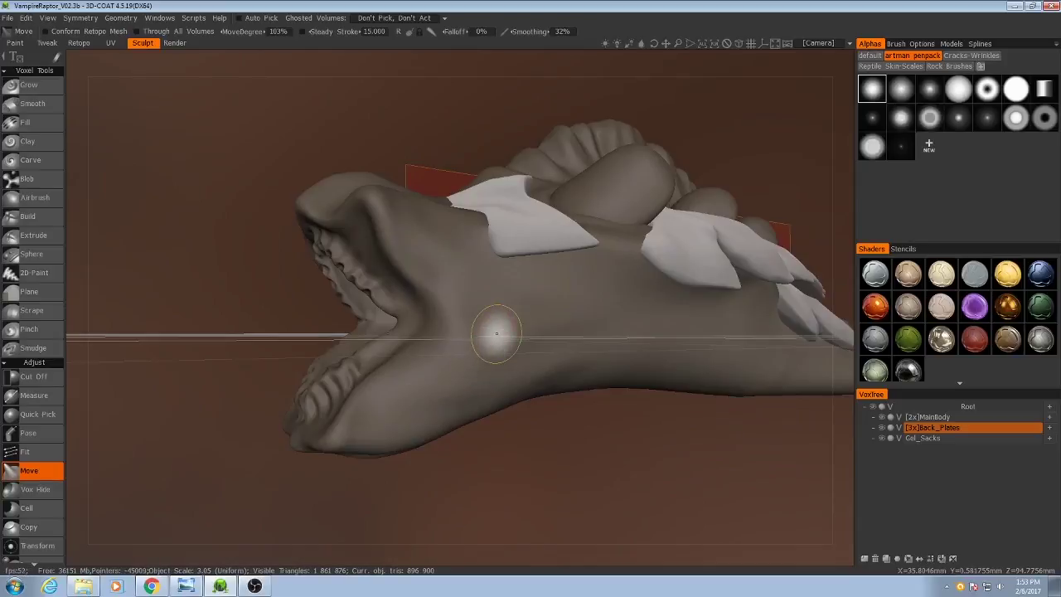
- Build up a raised ridge around the corner of the mouth on the MainBody volume
left_click(28, 215)
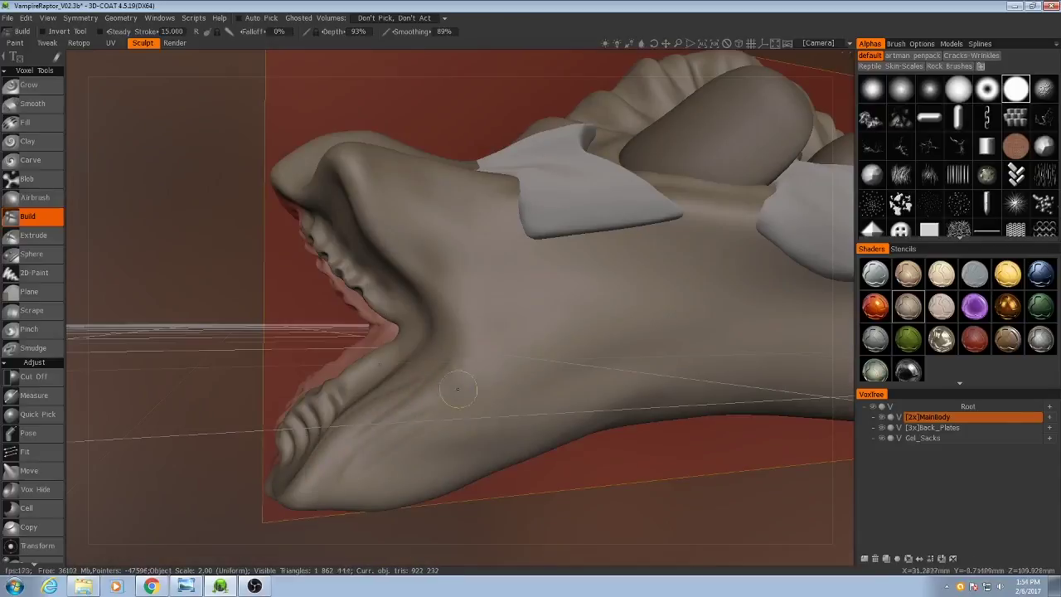
mouse_move(467, 378)
left_mouse_down()
mouse_move(440, 287)
mouse_move(481, 304)
left_mouse_up()
left_click(30, 471)
left_click(35, 219)
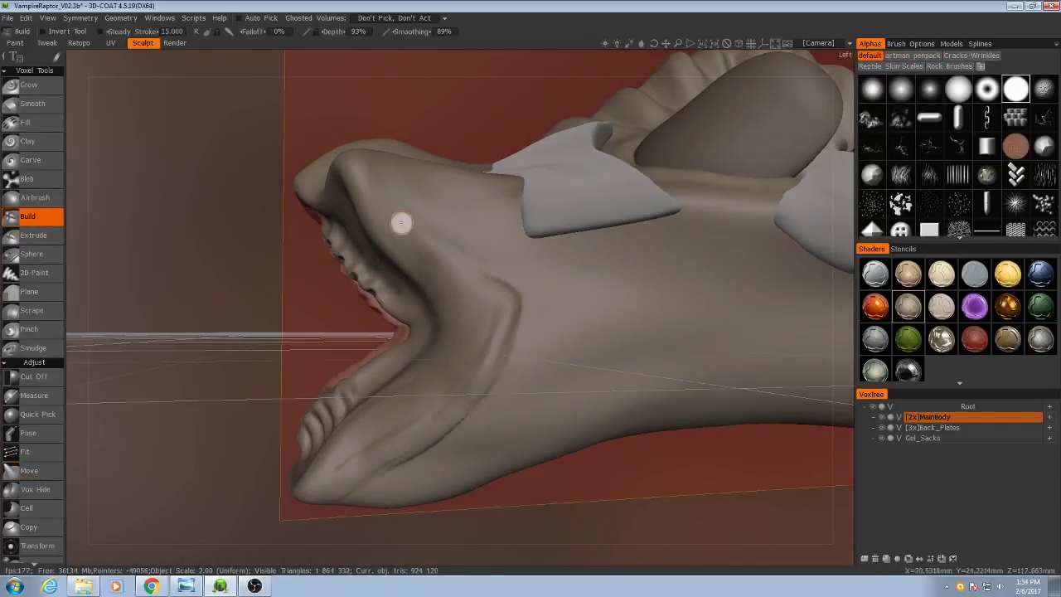
left_click_drag(470, 255, 487, 357)
mouse_move(469, 274)
left_mouse_down()
mouse_move(484, 310)
mouse_move(515, 335)
left_mouse_up()
- Refine the ridge behind the mouth corner and along the lower jaw with the Build brush and the soft round alpha
left_click(872, 89)
left_click_drag(516, 299, 437, 396)
left_click_drag(464, 390, 713, 373)
left_click(30, 471)
left_click(30, 216)
left_click_drag(613, 286, 346, 279)
left_click_drag(503, 284, 471, 364)
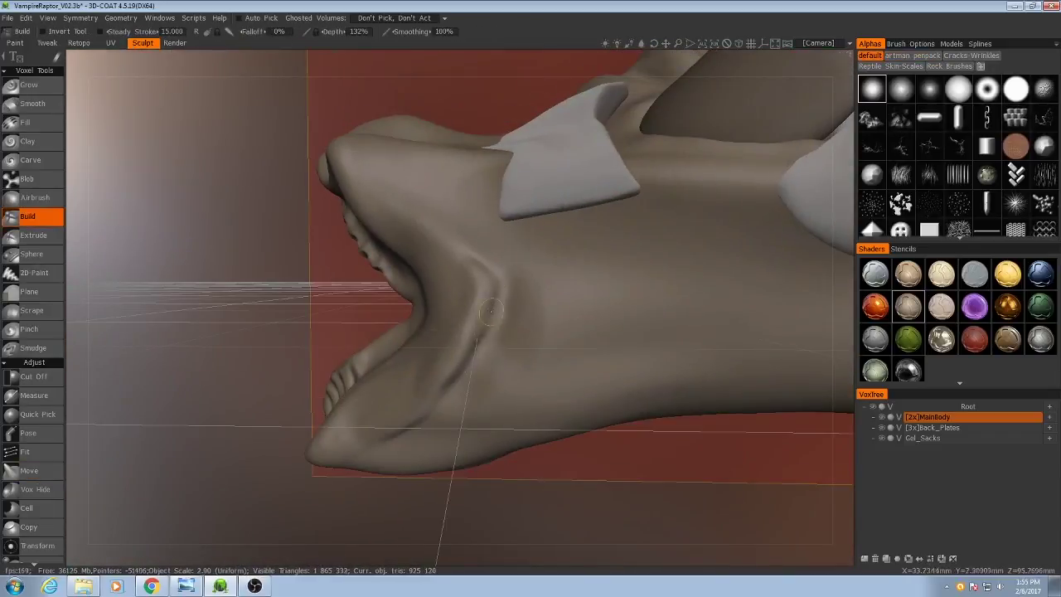
mouse_move(489, 307)
left_mouse_down()
mouse_move(416, 425)
mouse_move(391, 412)
mouse_move(592, 356)
mouse_move(514, 352)
left_mouse_up()
scroll(575, 357, "down", 5)
scroll(576, 358, "up", 5)
middle_click_drag(564, 249, 470, 261)
mouse_move(469, 260)
left_mouse_down()
mouse_move(481, 256)
mouse_move(505, 290)
left_mouse_up()
- Inspect the sculpted head from several angles and compare it with the lionfish fins in the reference image
scroll(621, 395, "down", 5)
mouse_move(620, 396)
left_mouse_down()
mouse_move(633, 366)
mouse_move(653, 358)
mouse_move(607, 348)
mouse_move(554, 313)
mouse_move(417, 318)
left_mouse_up()
scroll(417, 318, "up", 5)
left_click_drag(485, 357, 517, 361, "alt")
left_click_drag(550, 246, 461, 452, "alt")
right_click_drag(460, 451, 539, 452, "alt")
left_click_drag(539, 452, 532, 389, "alt")
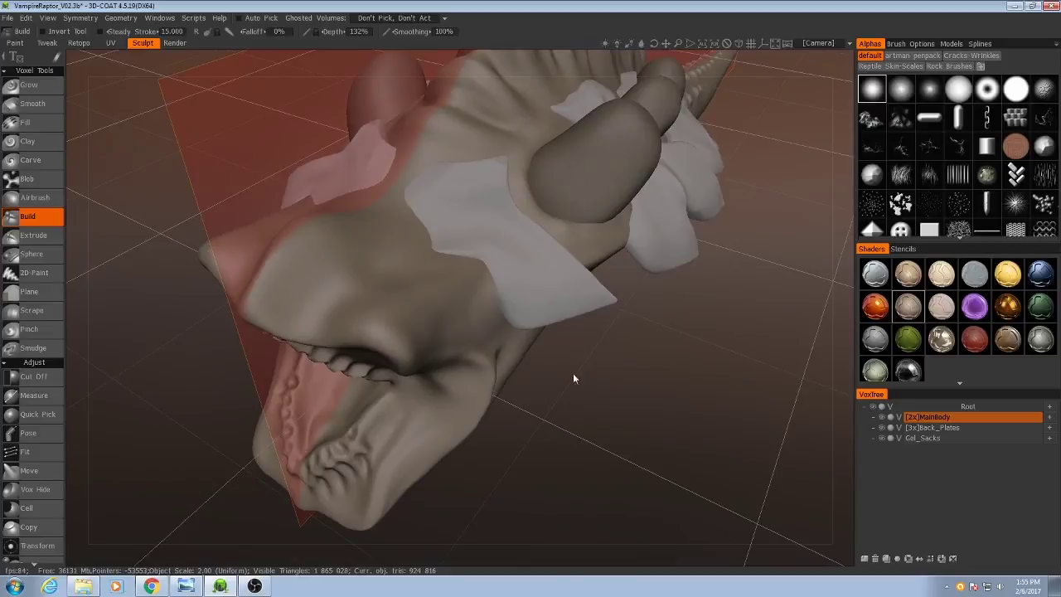
left_click_drag(1060, 64, 668, 60)
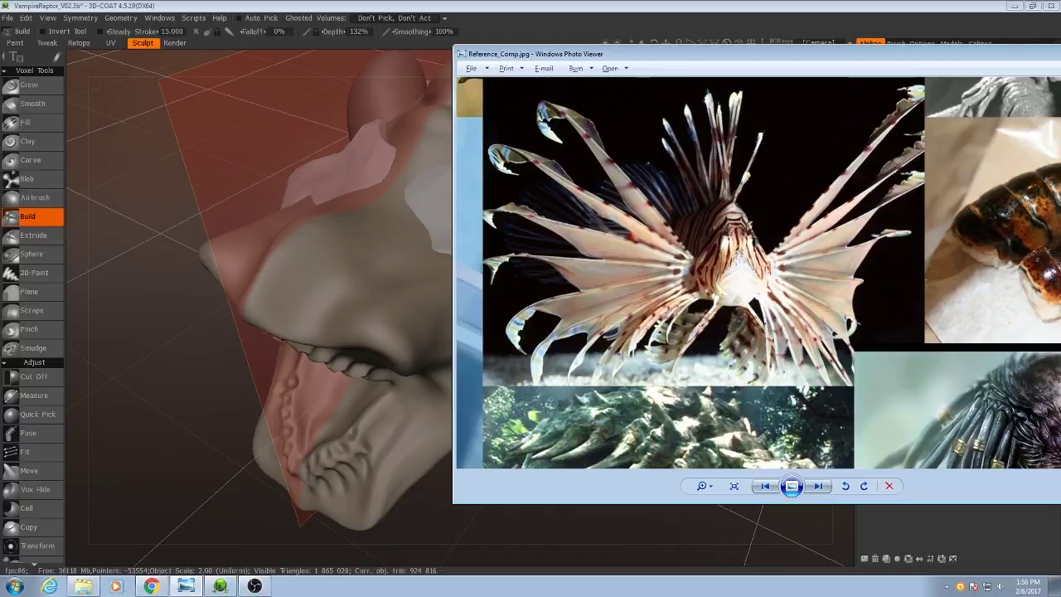
key("alt+Tab")
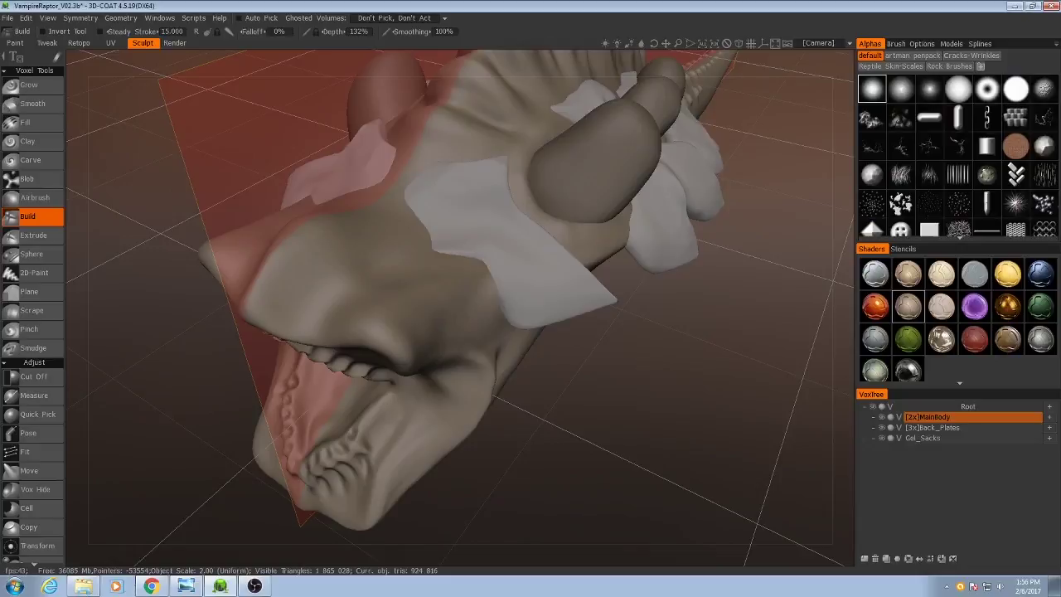
- Add a new volume after Back_Plates, name it Fin, and increase its object scale to 2x
left_click(920, 429)
left_click(865, 558)
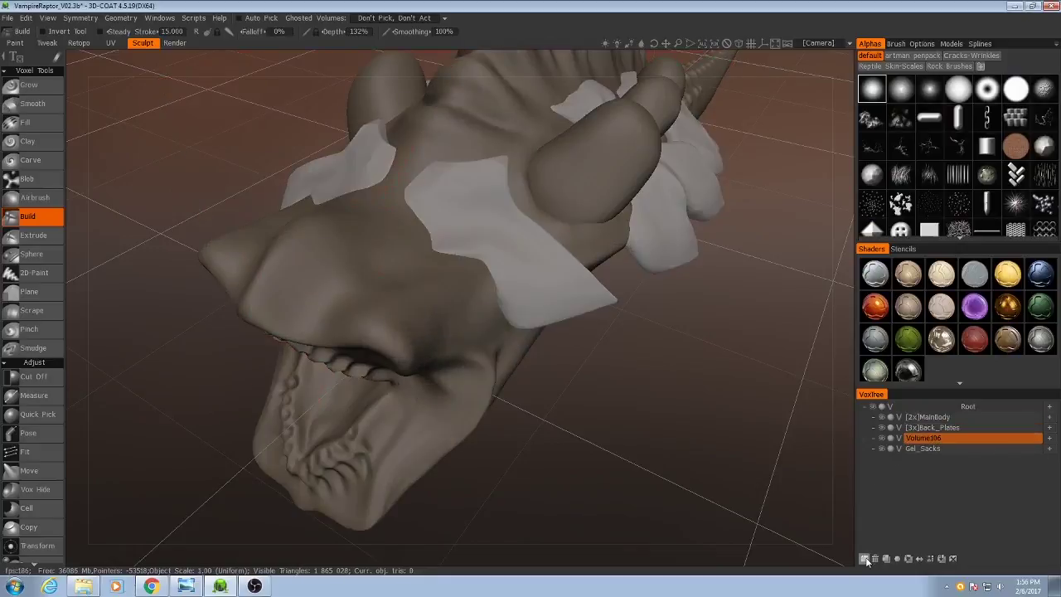
double_click(932, 431)
left_click(1000, 428)
double_click(927, 439)
type("Fin")
key("Return")
key("Page_Up")
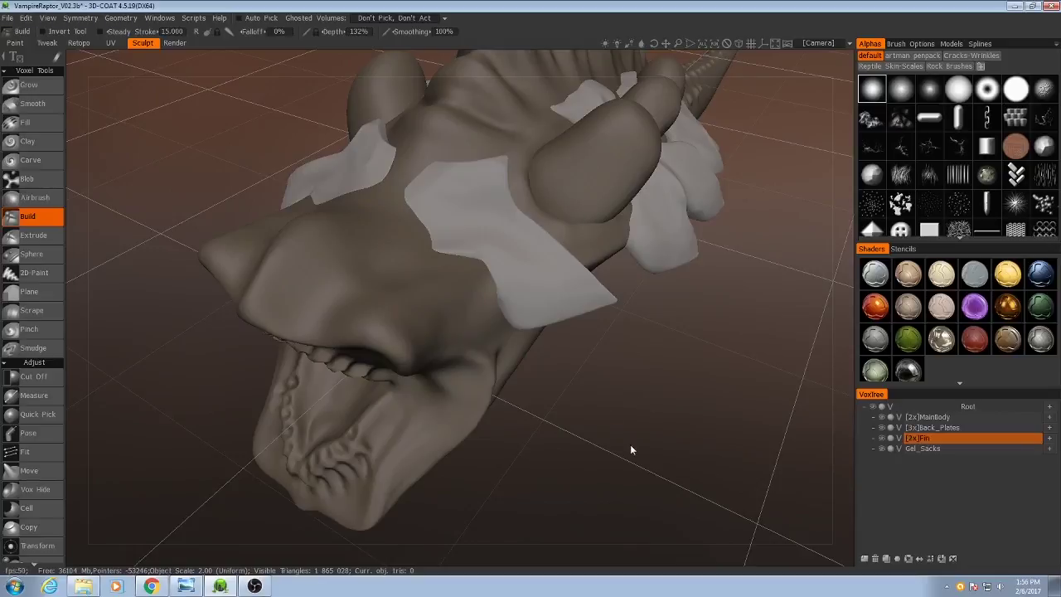
left_click_drag(630, 449, 577, 470)
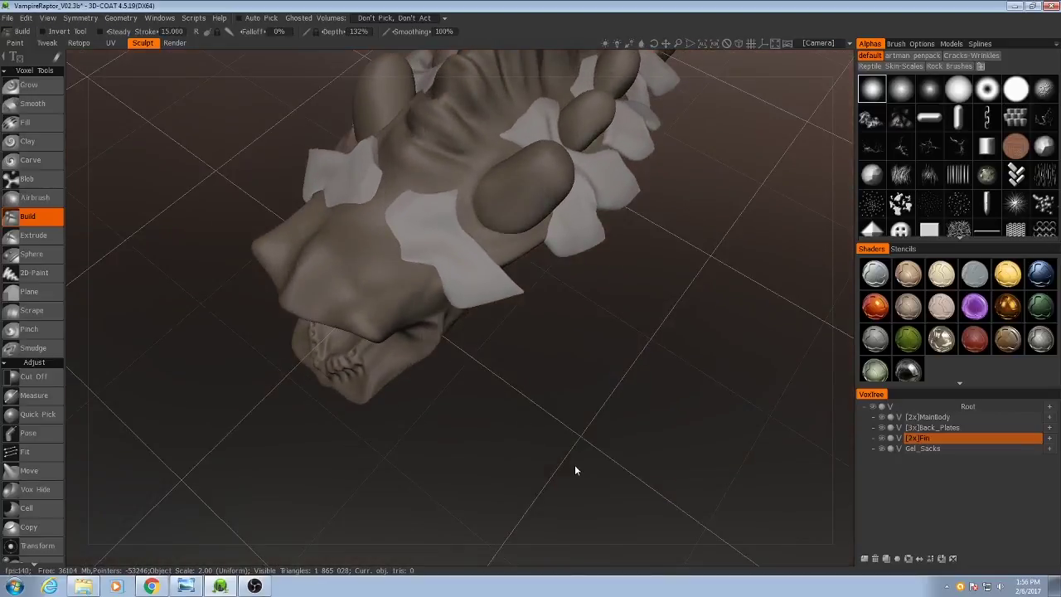
key("Page_Up")
key("ctrl+z")
left_click_drag(579, 462, 590, 381)
key("s")
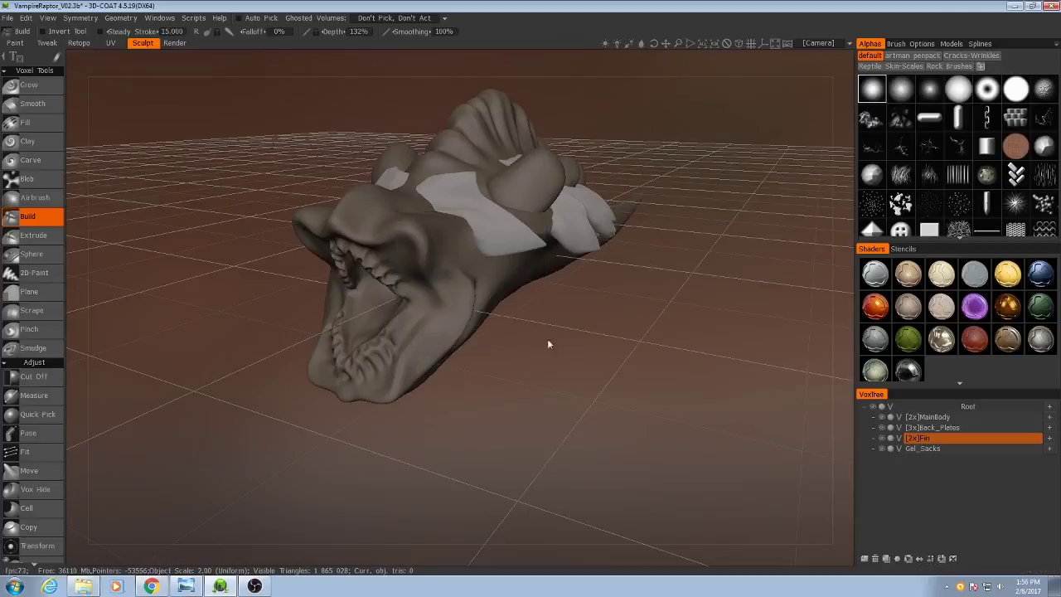
- Create an arched three-point curve with the Curves tool, running outward from the mouth corner as a fin spine
middle_click_drag(611, 351, 598, 376)
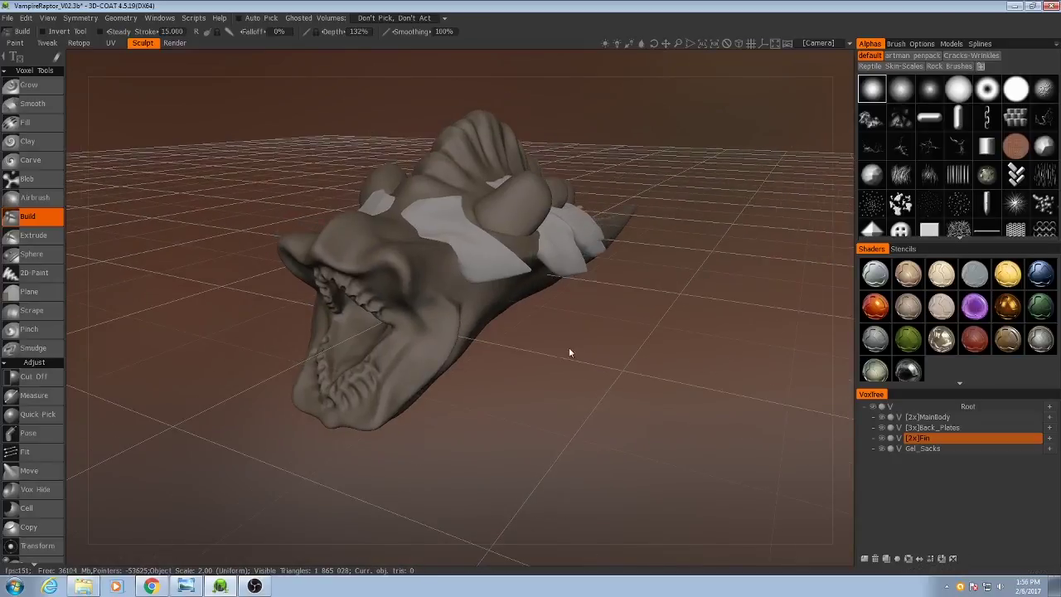
key("c")
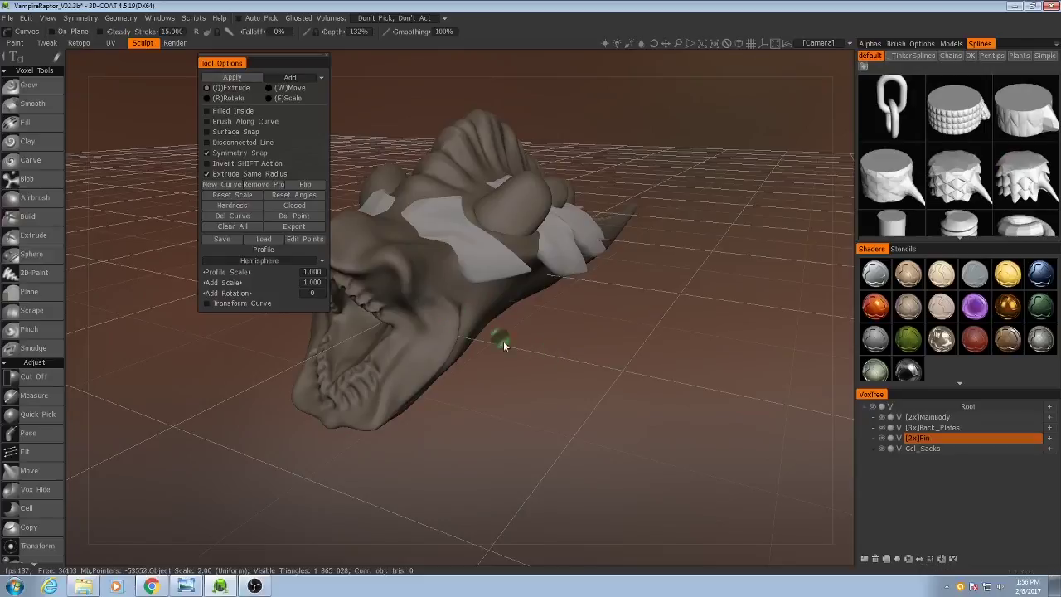
left_click_drag(535, 375, 445, 367, "alt")
right_click_drag(445, 367, 442, 433, "alt")
left_click_drag(443, 434, 523, 311, "alt")
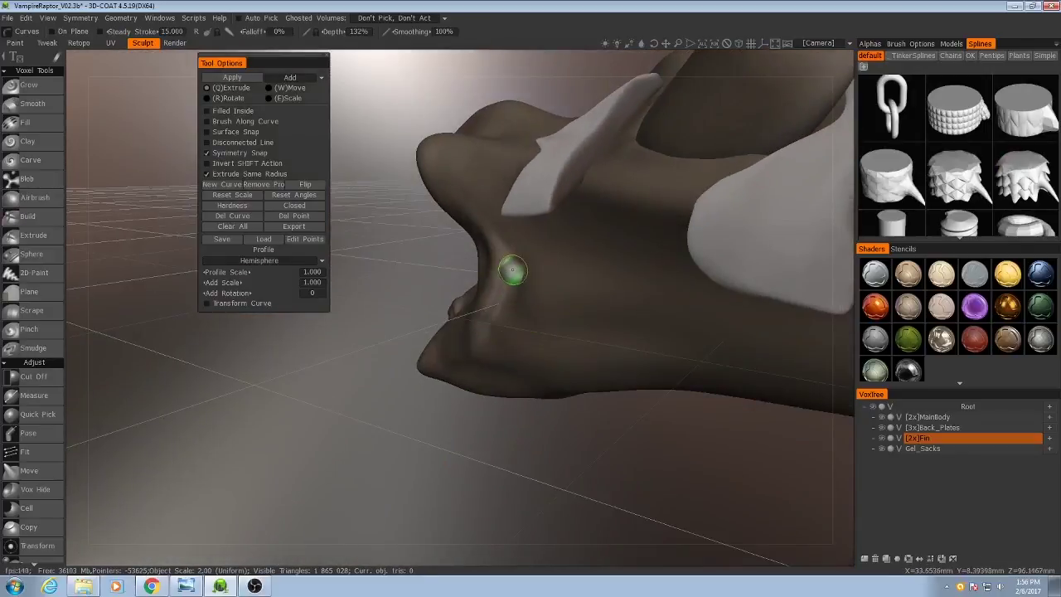
left_click(189, 586)
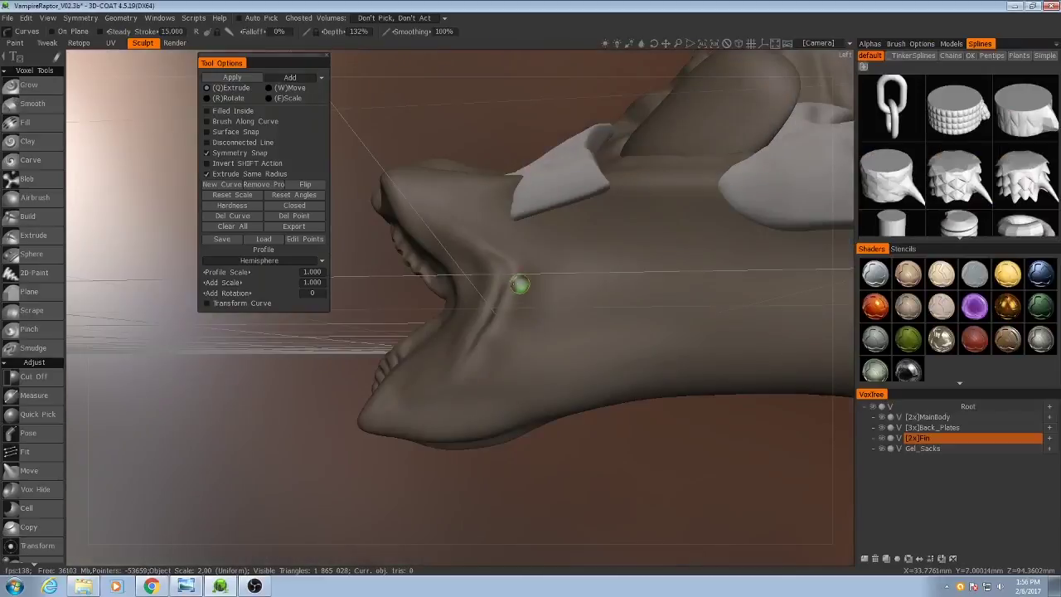
middle_click_drag(518, 287, 566, 364)
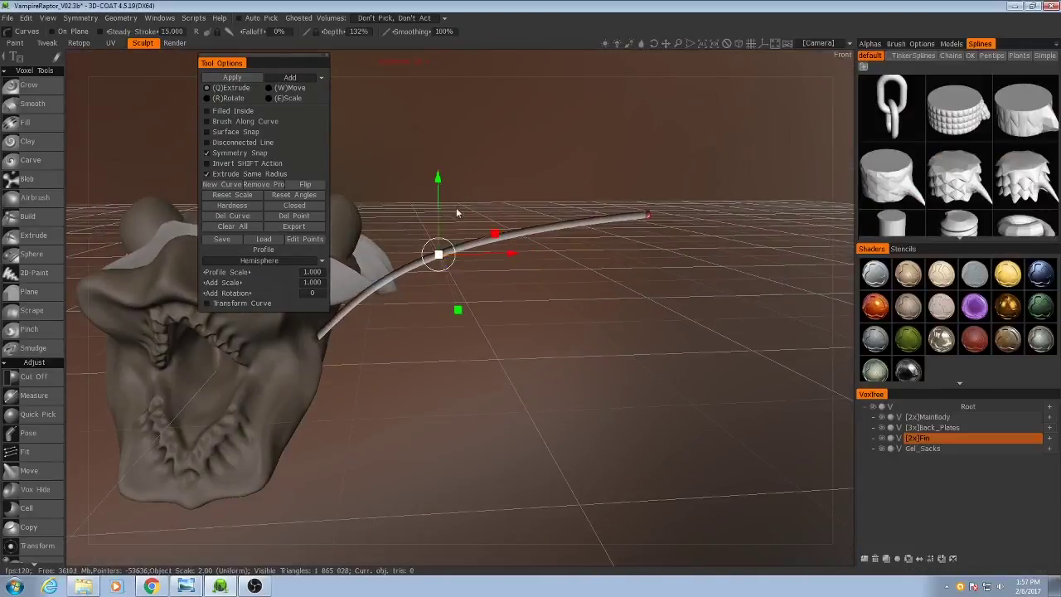
left_click_drag(439, 248, 564, 215)
middle_click_drag(574, 162, 437, 321)
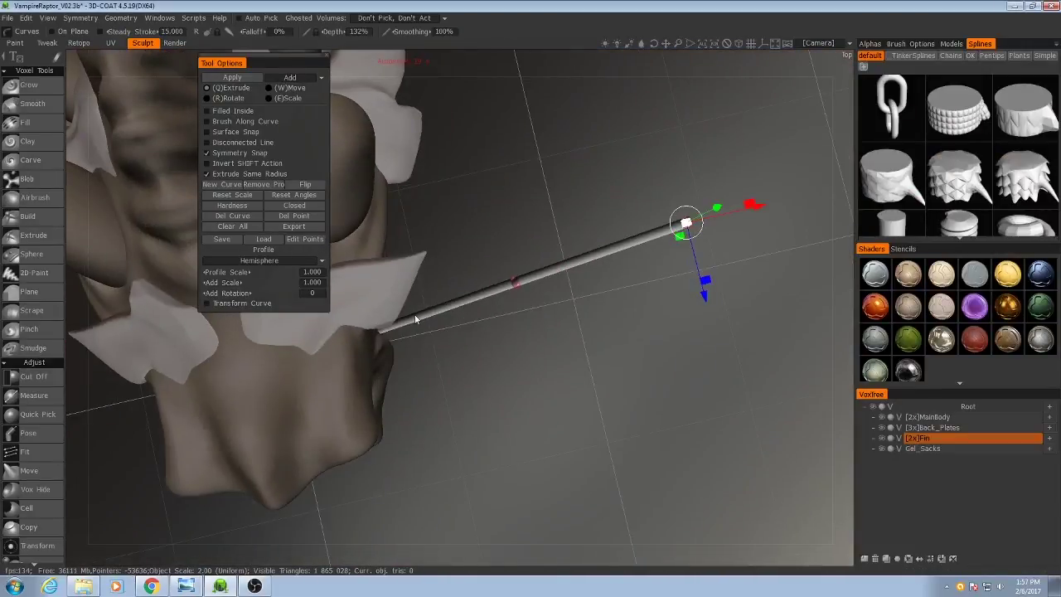
middle_click_drag(445, 369, 395, 330)
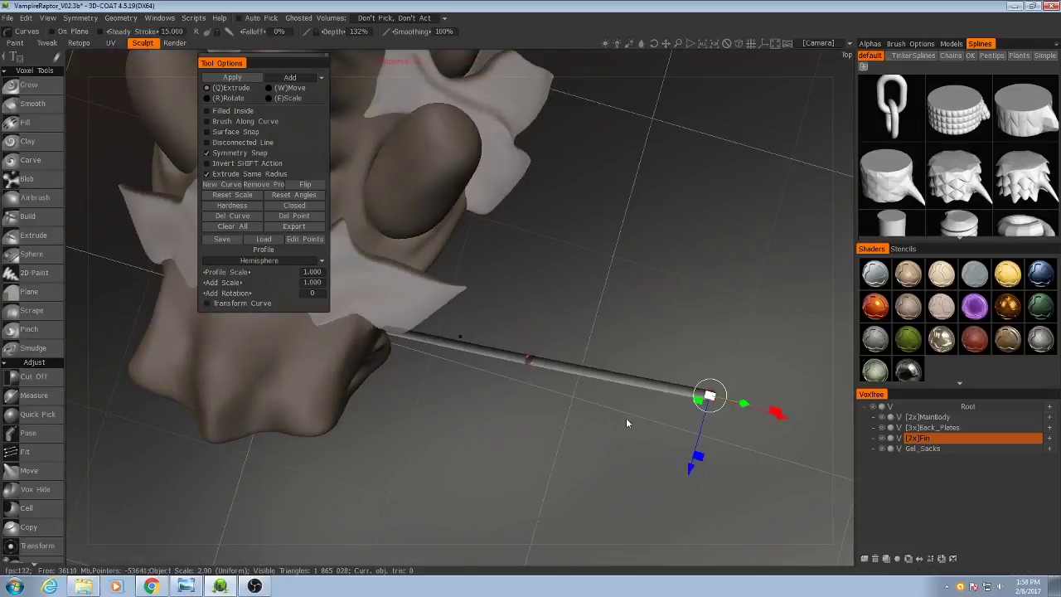
middle_click_drag(533, 247, 448, 302)
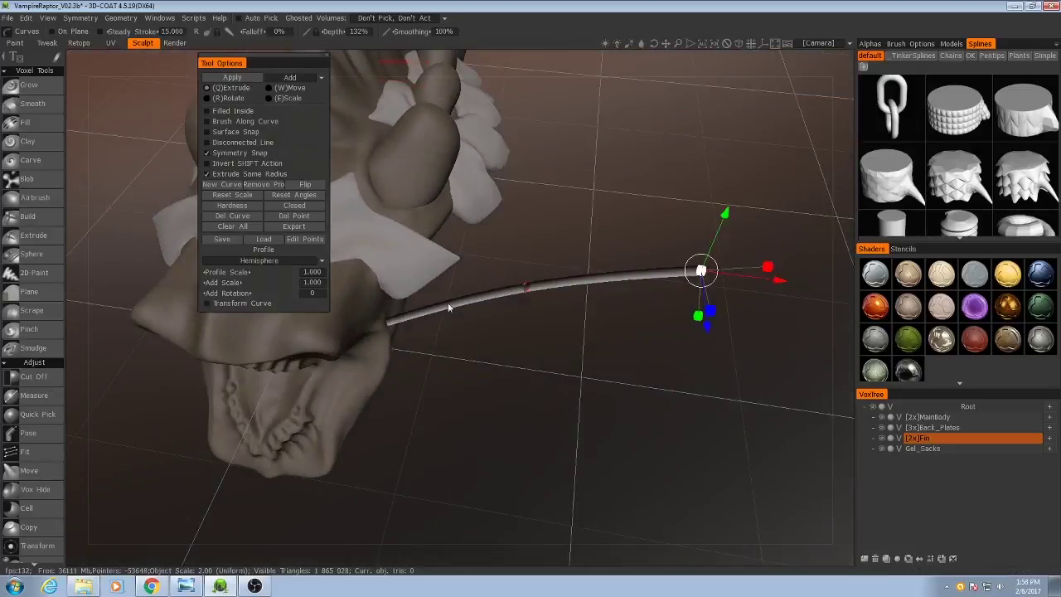
- Try to rotate the fin spine curve in Rotate mode
left_click(208, 99)
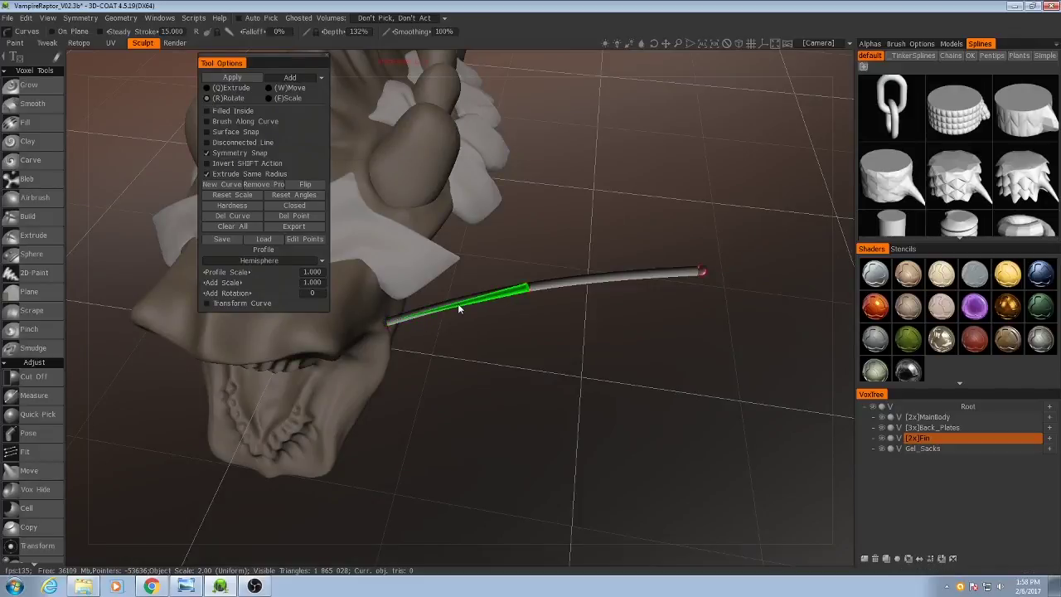
mouse_move(458, 306)
left_mouse_down()
mouse_move(450, 296)
mouse_move(442, 310)
left_mouse_up()
key("ctrl+z")
left_click_drag(465, 312, 466, 393, "alt")
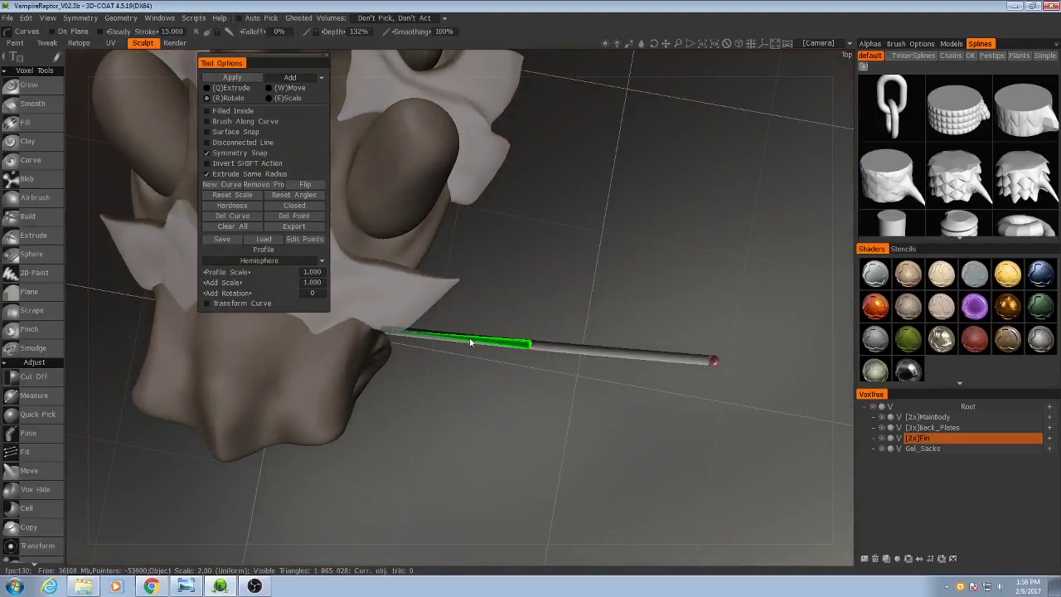
left_click_drag(469, 338, 522, 359)
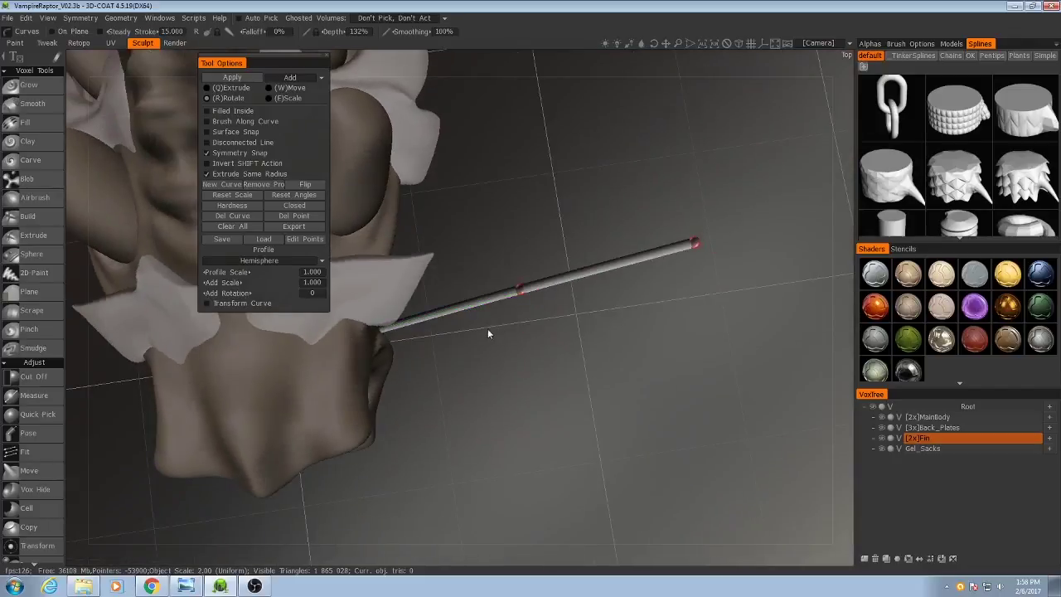
left_click_drag(481, 331, 433, 305)
key("ctrl+z")
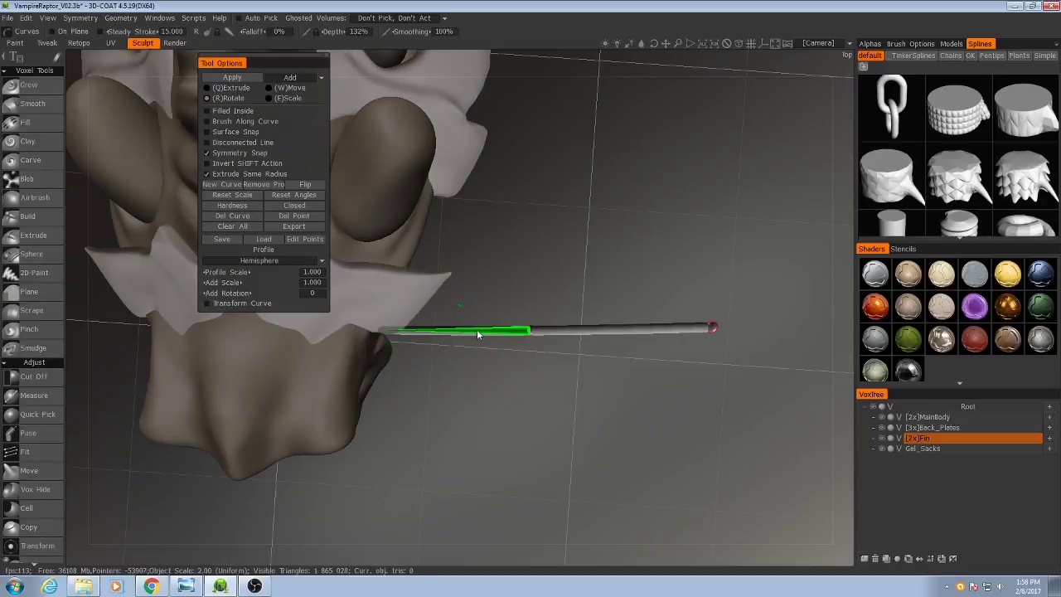
left_click_drag(490, 331, 478, 284)
- Try applying the curve to the Fin volume and check the resulting spine with the Build tool active
left_click_drag(480, 371, 713, 365, "alt")
left_click(763, 359)
left_click_drag(527, 398, 491, 366, "alt")
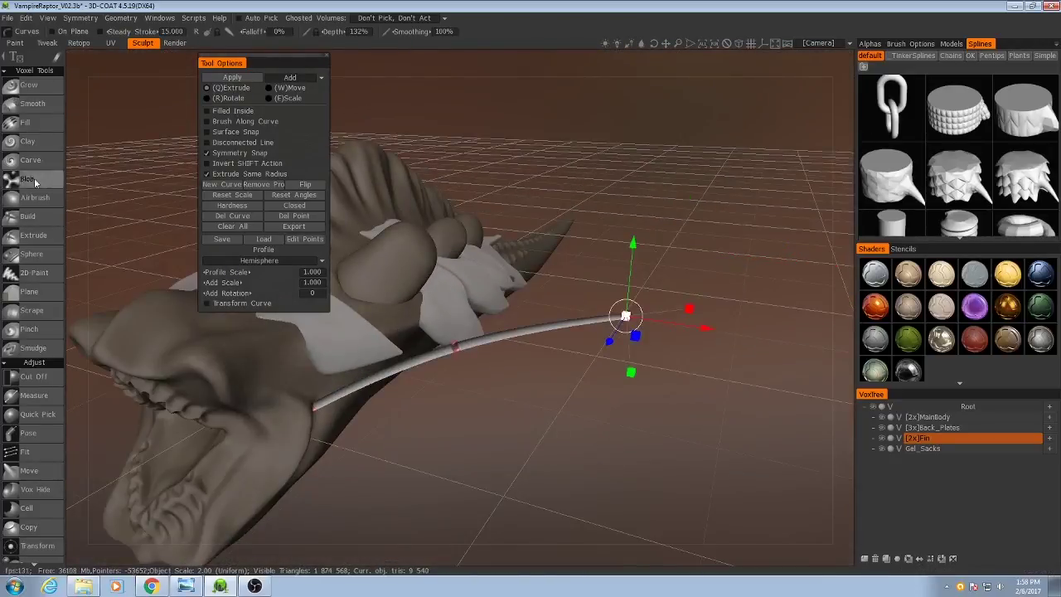
left_click(32, 215)
mouse_move(614, 368)
right_mouse_down()
mouse_move(541, 352)
mouse_move(542, 403)
right_mouse_up()
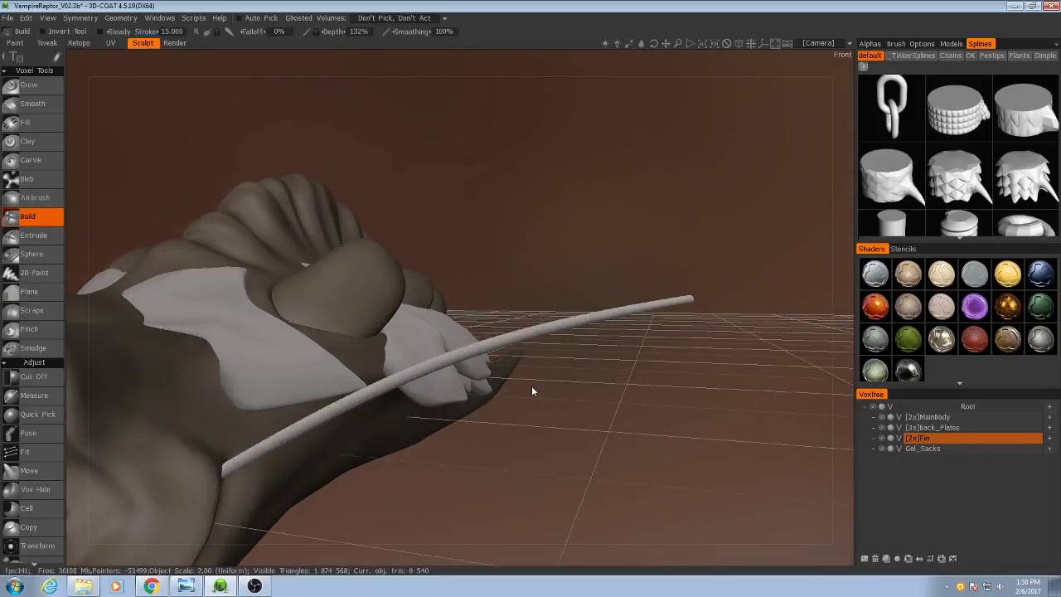
key("Page_Up")
left_click_drag(668, 398, 654, 439, "alt")
right_click_drag(654, 441, 387, 477)
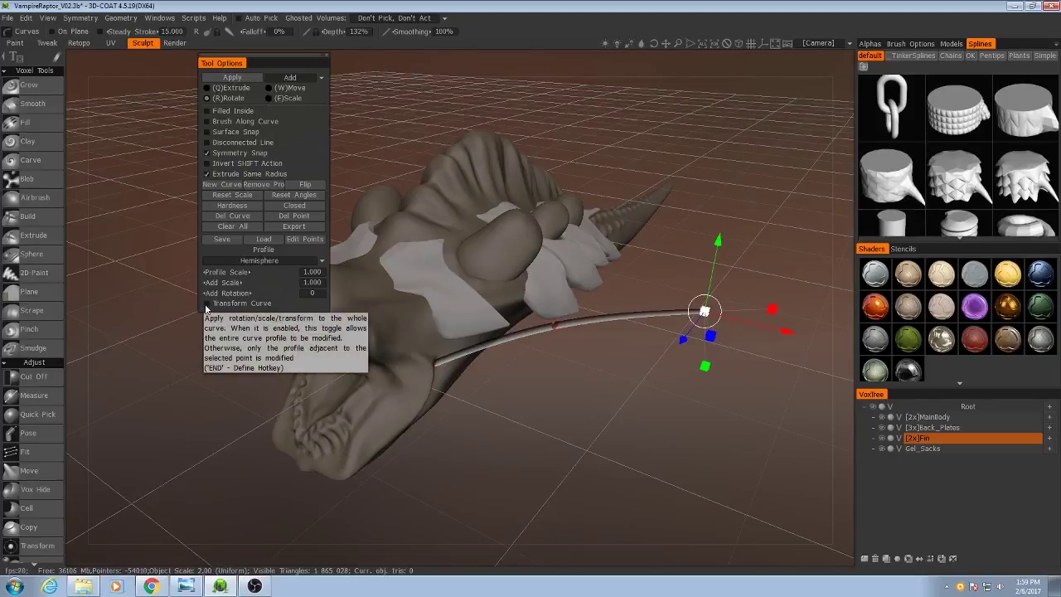
- Enable Transform Curve and adjust the fin spine curve from its base point at the mouth corner in Extrude mode
left_click(207, 305)
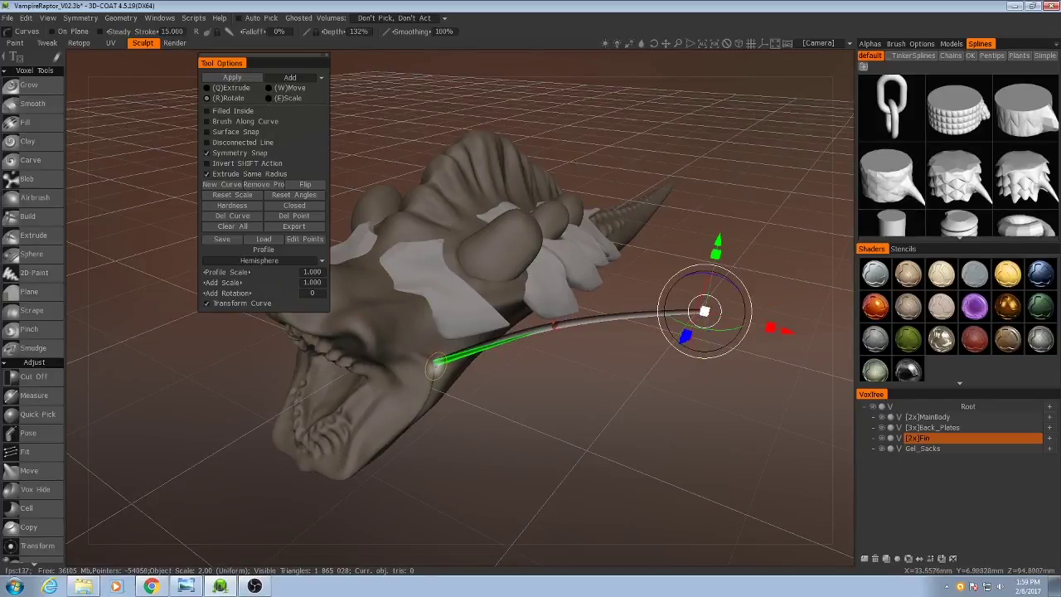
right_click(439, 368)
left_click(207, 88)
left_click(435, 363)
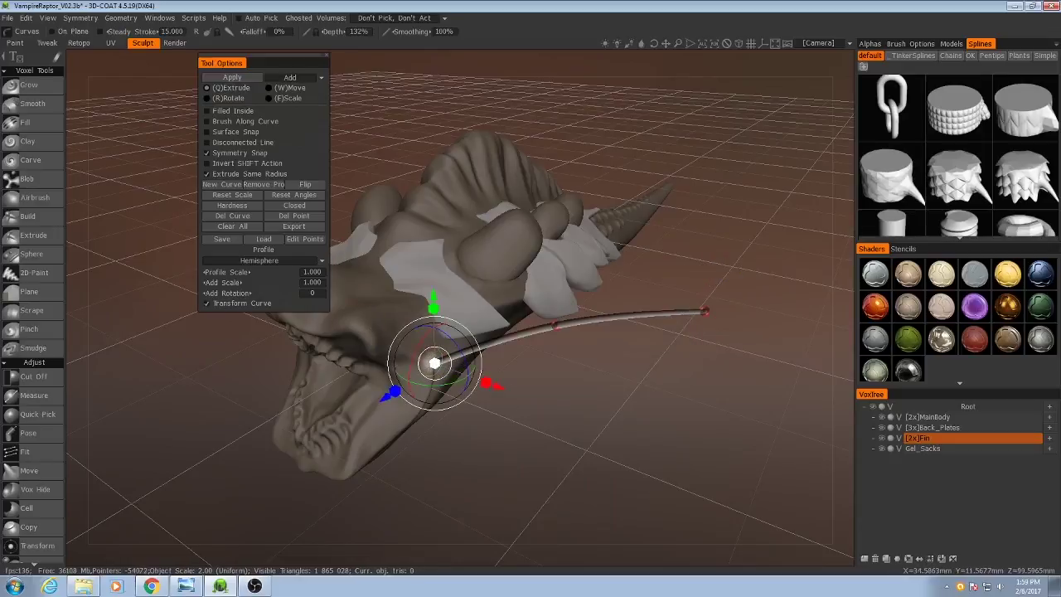
left_click_drag(436, 363, 460, 362)
- Increase the Fin volume's object scale to 4x
left_click_drag(525, 339, 566, 412, "alt")
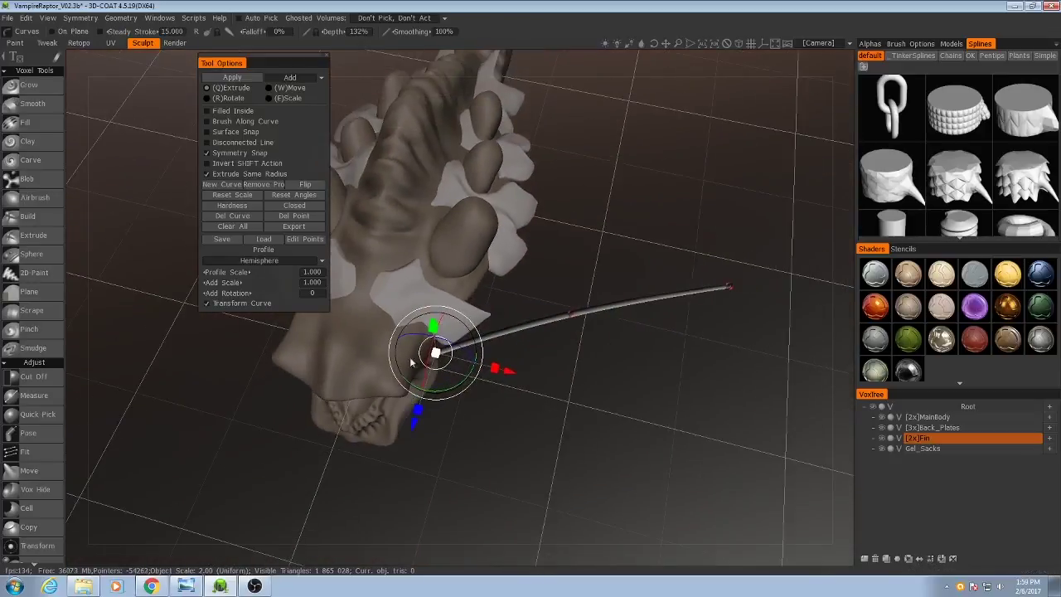
left_click_drag(580, 465, 551, 450, "alt")
right_click_drag(552, 449, 533, 438, "alt")
mouse_move(533, 442)
middle_mouse_down()
mouse_move(535, 461)
mouse_move(542, 426)
mouse_move(614, 419)
middle_mouse_up()
right_click(935, 438)
mouse_move(935, 444)
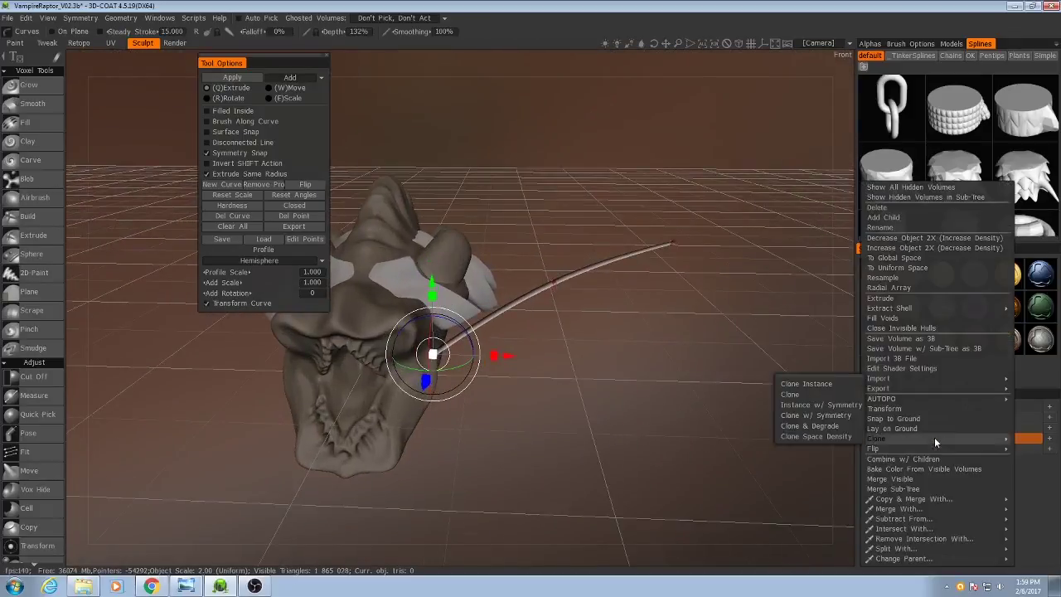
left_click(915, 247)
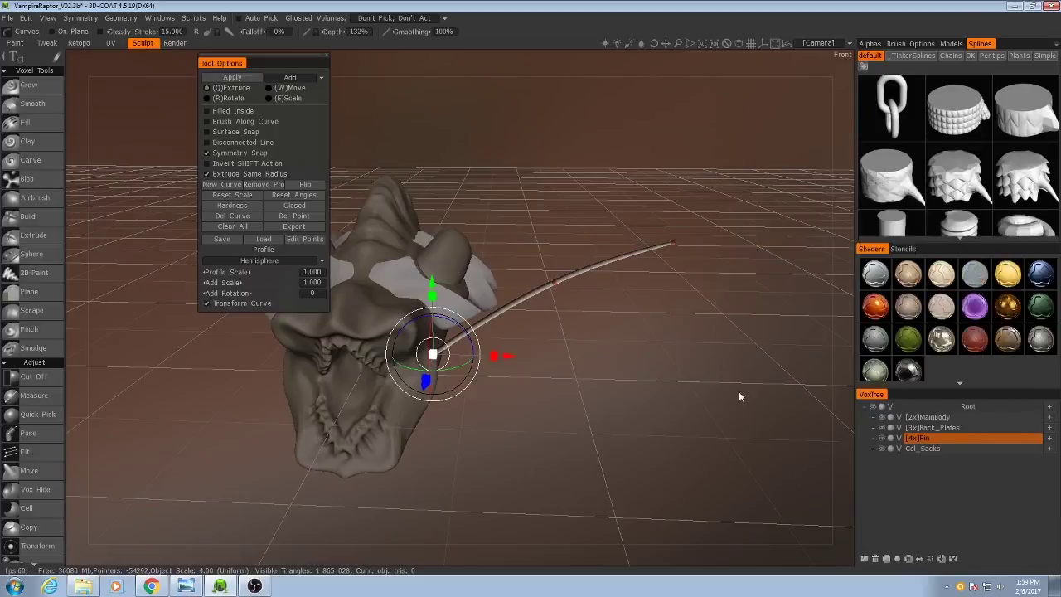
mouse_move(578, 382)
middle_mouse_down()
mouse_move(563, 390)
mouse_move(574, 383)
middle_mouse_up()
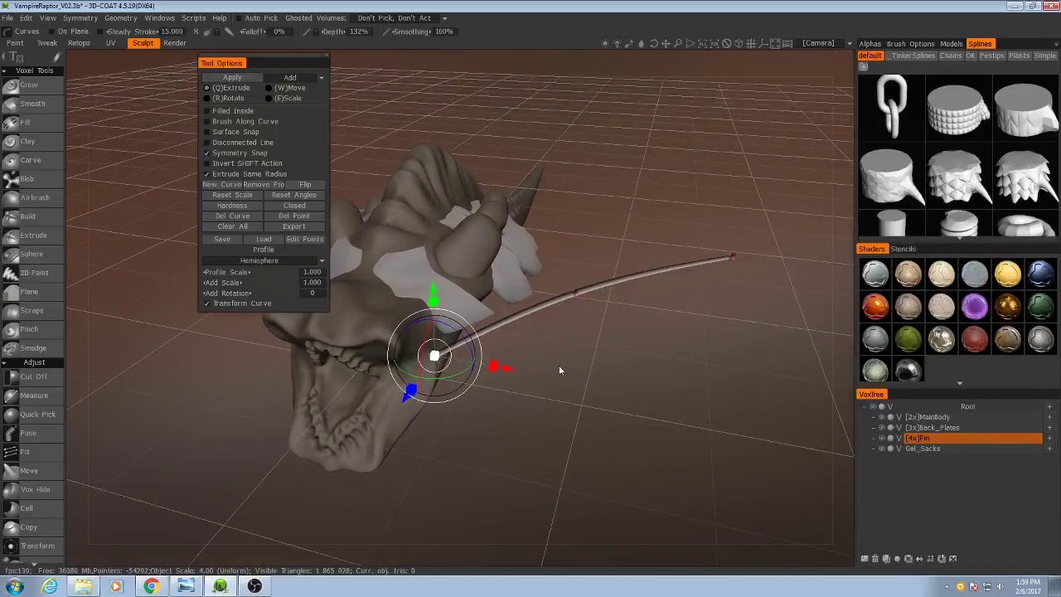
- Start a lattice cube primitive for the fin membrane and reset it to its default box shape
middle_click_drag(500, 346, 587, 375)
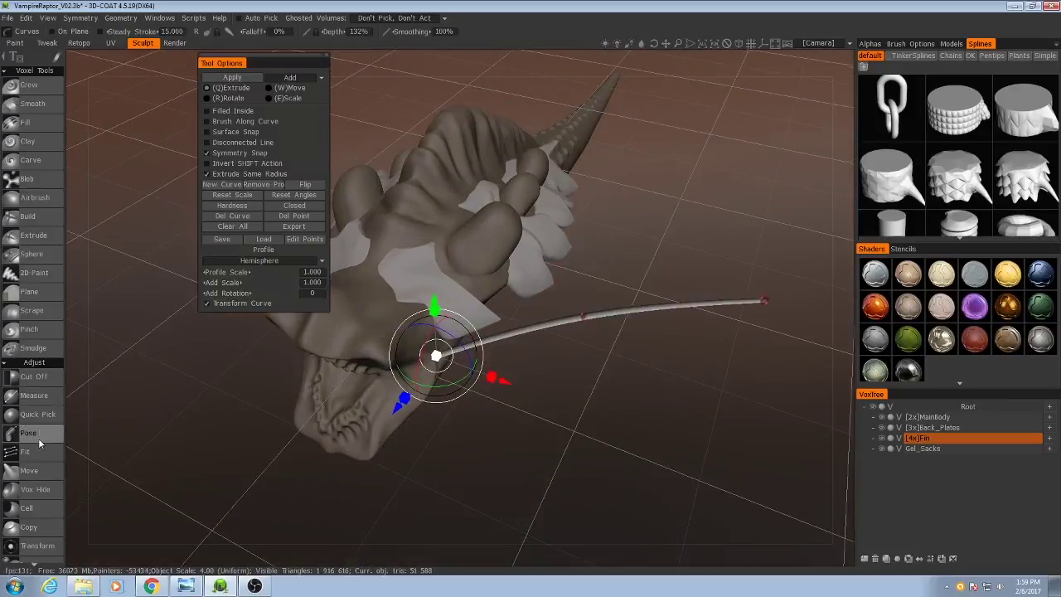
middle_click_drag(489, 412, 562, 382)
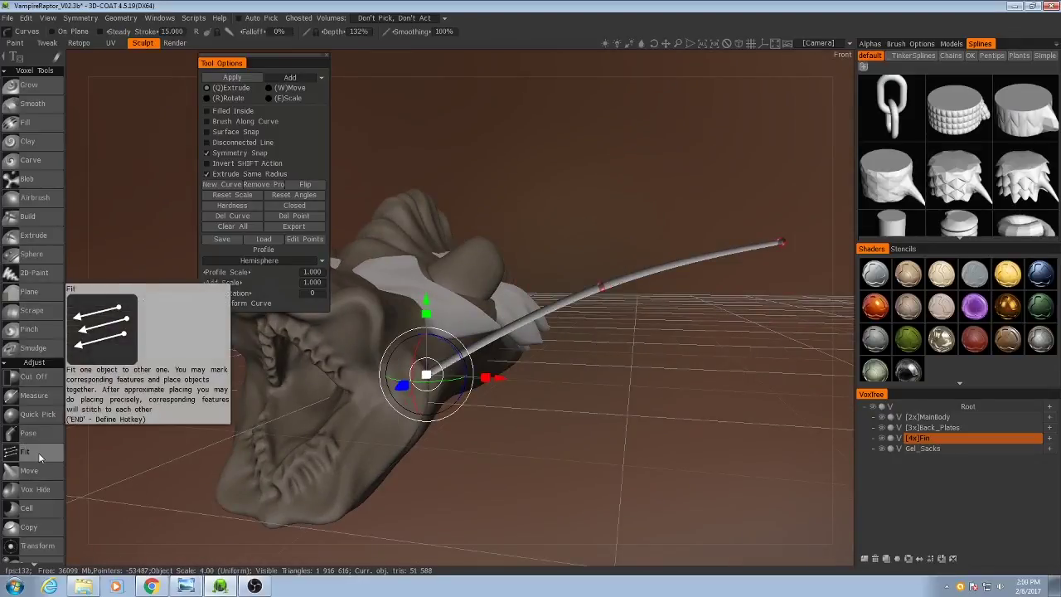
key("p")
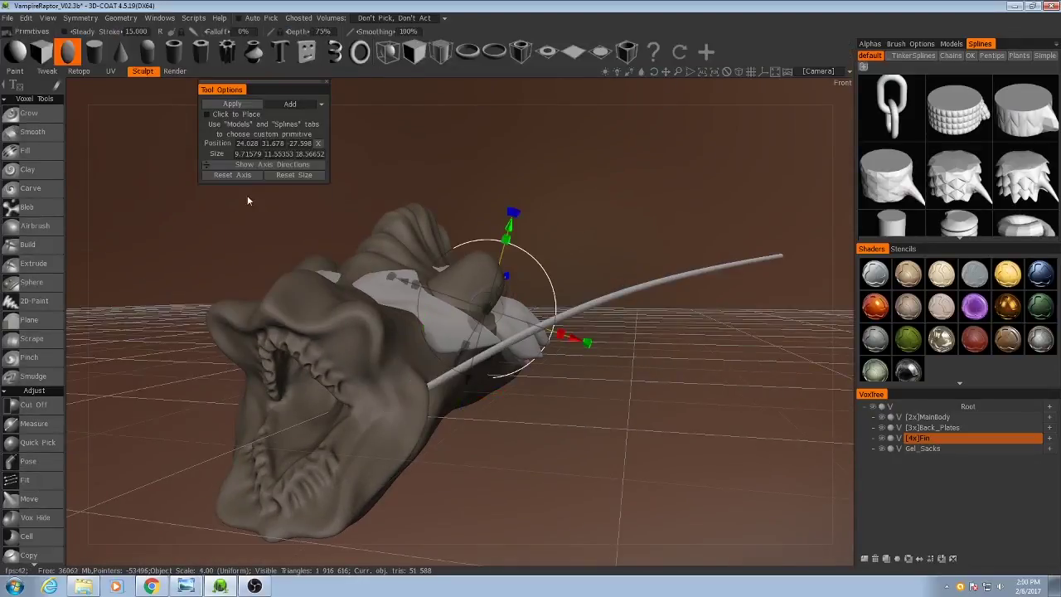
left_click(411, 57)
scroll(564, 351, "down", 5)
middle_click_drag(564, 350, 528, 389)
scroll(528, 389, "up", 3)
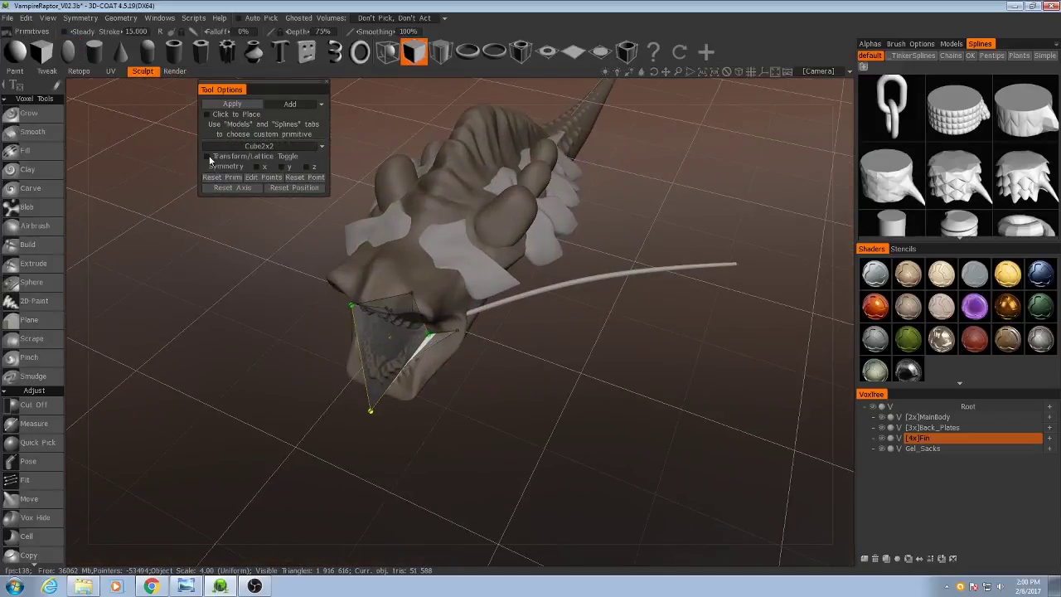
left_click(222, 179)
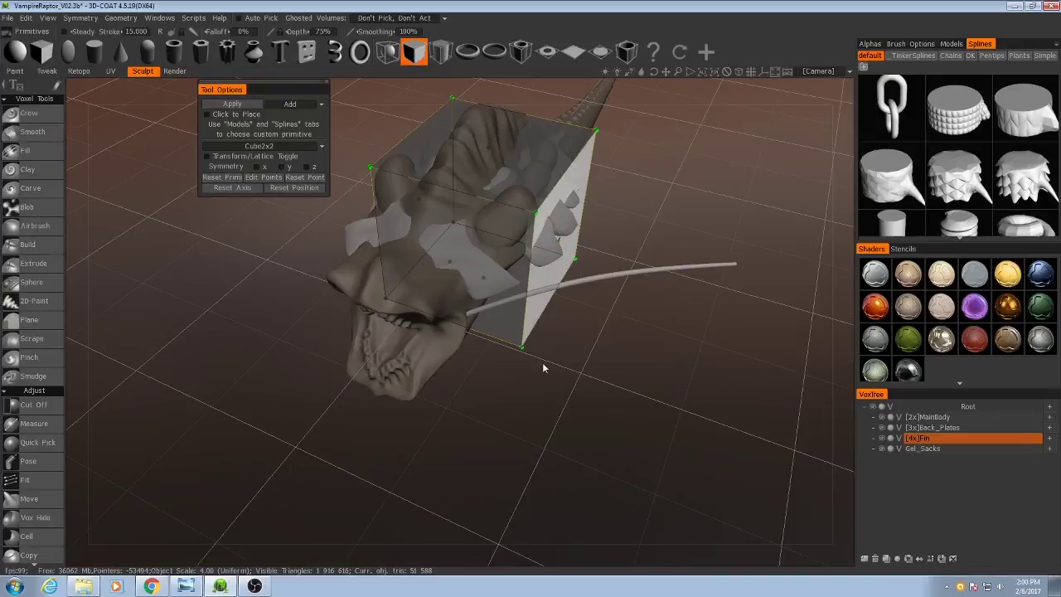
- Change the lattice primitive's type to Cube2x3
middle_click_drag(545, 367, 540, 409)
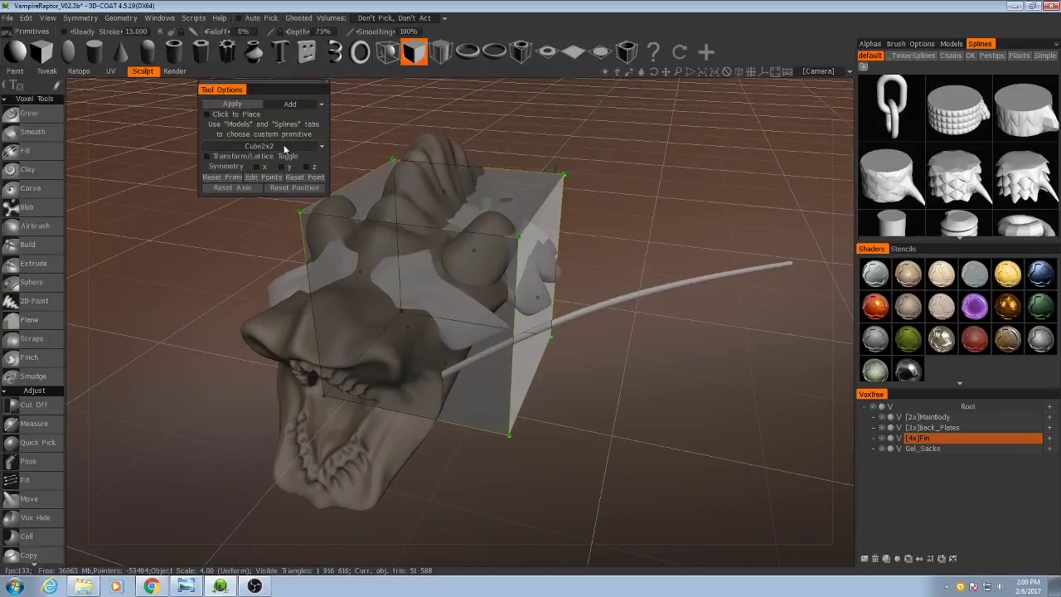
left_click(287, 146)
left_click(235, 174)
left_click_drag(648, 315, 616, 348)
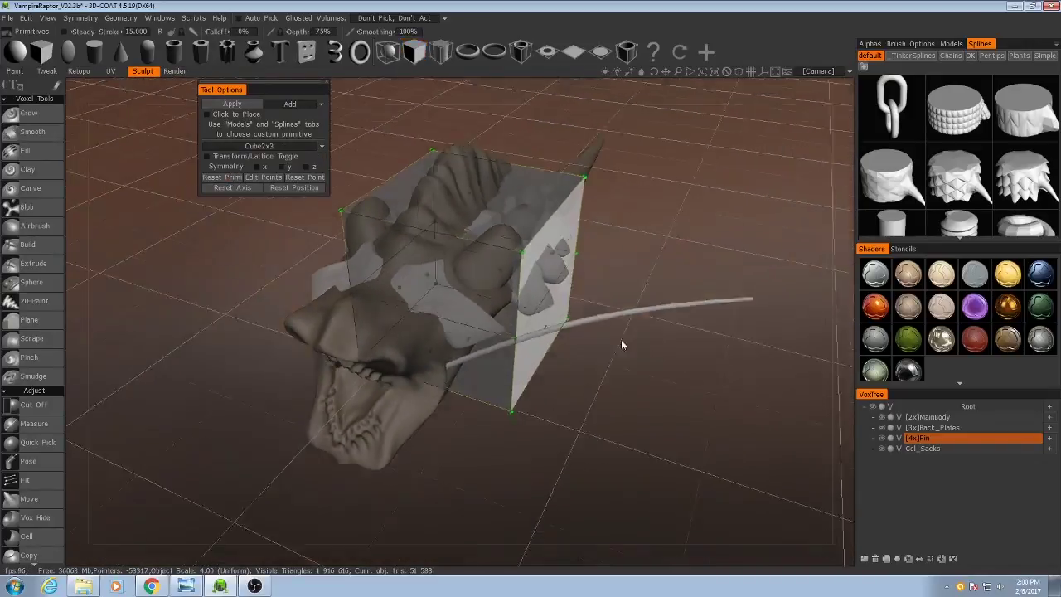
- Enable Transform/Lattice Toggle and transform the box into a thin flat plate near the mouth
left_click(207, 157)
left_click_drag(705, 209, 616, 283)
left_click_drag(677, 246, 439, 321)
key("KP_2")
left_click_drag(460, 355, 520, 402)
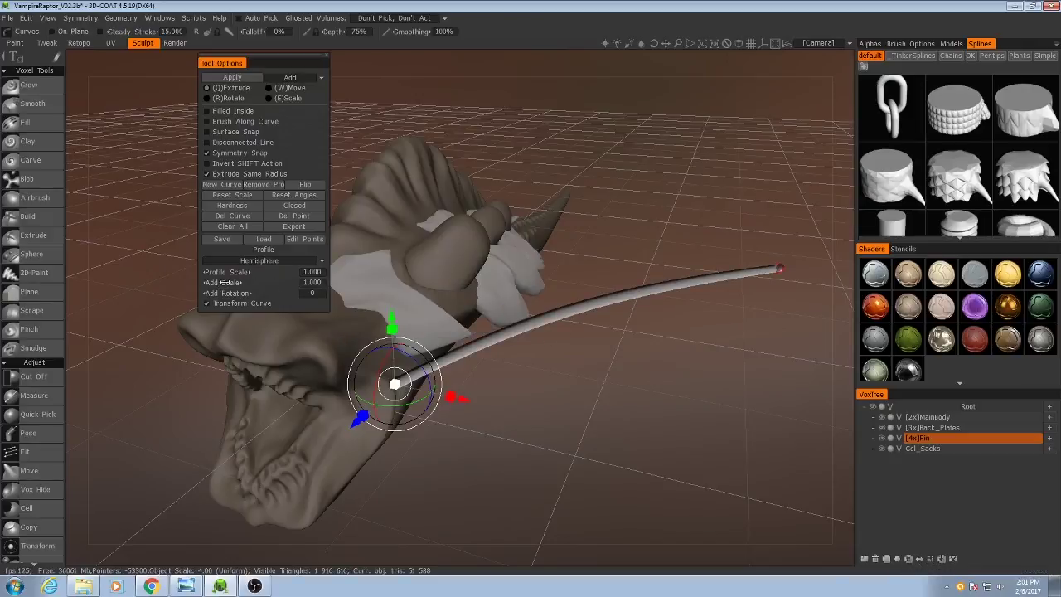
- Thicken the fin spine curve by slightly increasing its Add Scale
left_click_drag(240, 283, 245, 292)
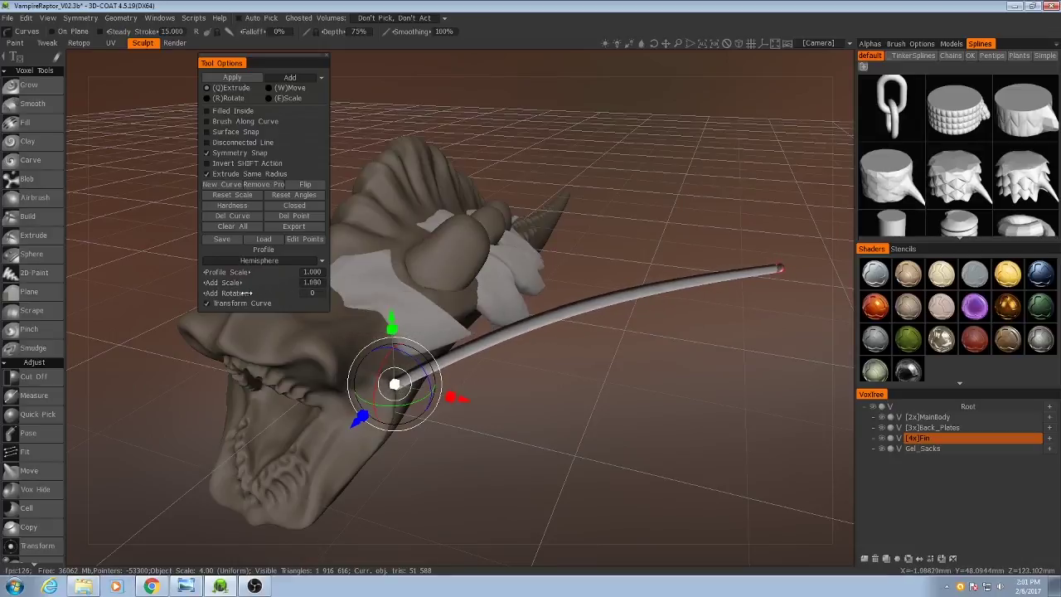
left_click(43, 466)
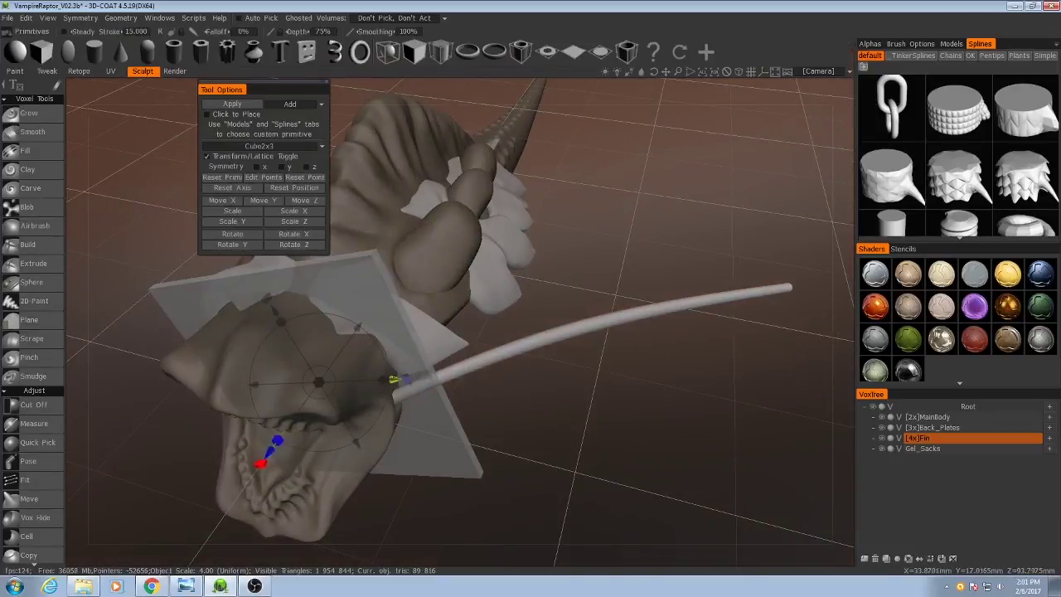
- Move and rotate the flat plate so it hangs along the underside of the fin spine
left_click_drag(396, 379, 632, 382)
left_click_drag(339, 383, 635, 318, "alt")
left_click_drag(498, 250, 514, 308)
left_click_drag(448, 319, 333, 304, "alt")
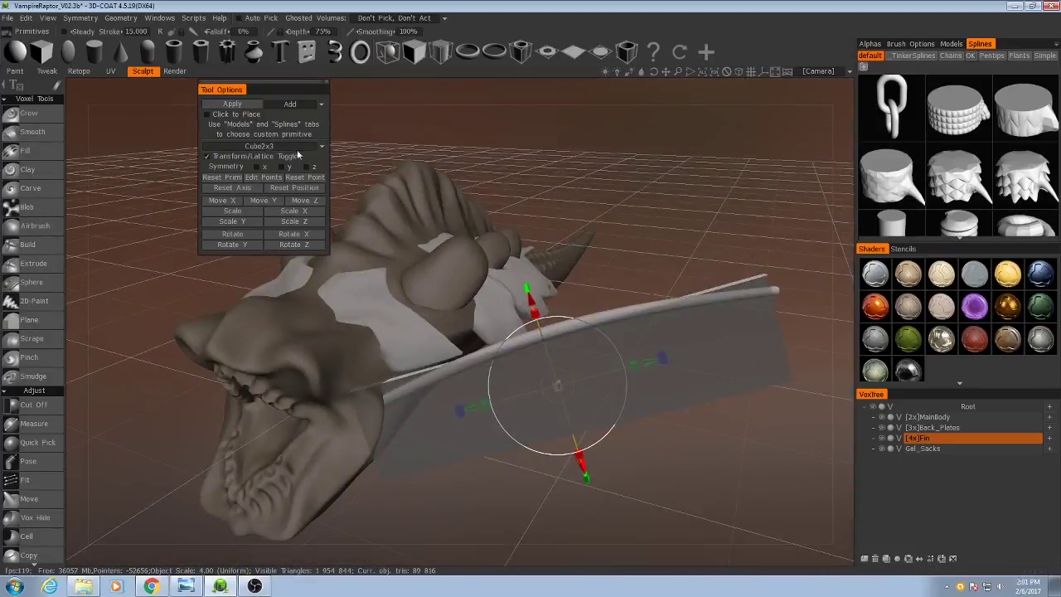
- Turn off Transform/Lattice Toggle and start fitting the plate's upper lattice points to the spine's curve
left_click(207, 157)
middle_click_drag(572, 339, 517, 283, "alt")
left_click_drag(663, 332, 736, 432, "alt")
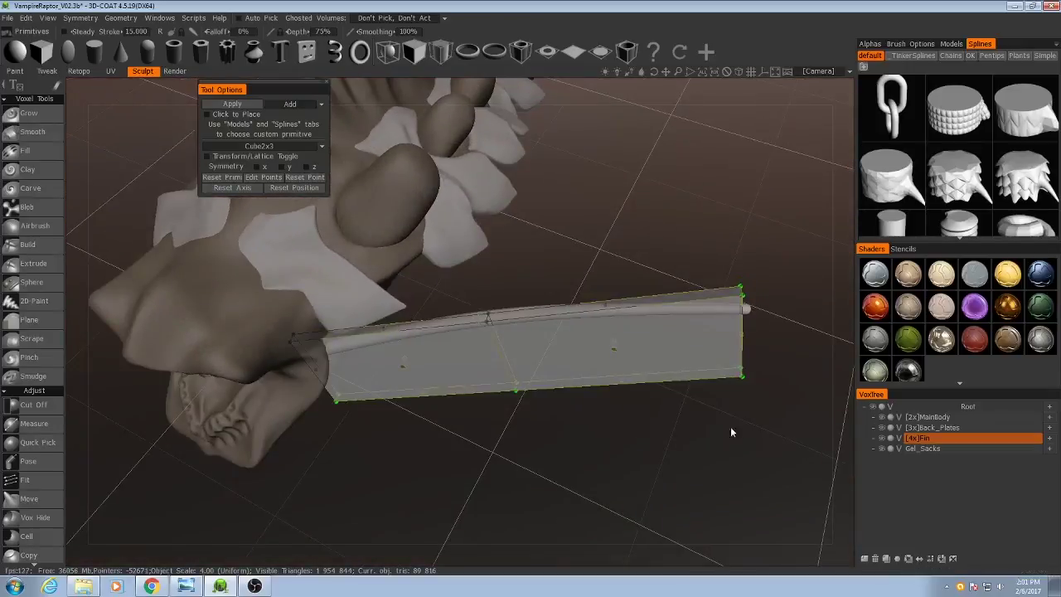
middle_click_drag(736, 432, 557, 419, "alt")
left_click_drag(557, 421, 521, 377)
left_click(527, 315)
left_click_drag(481, 423, 501, 277, "alt")
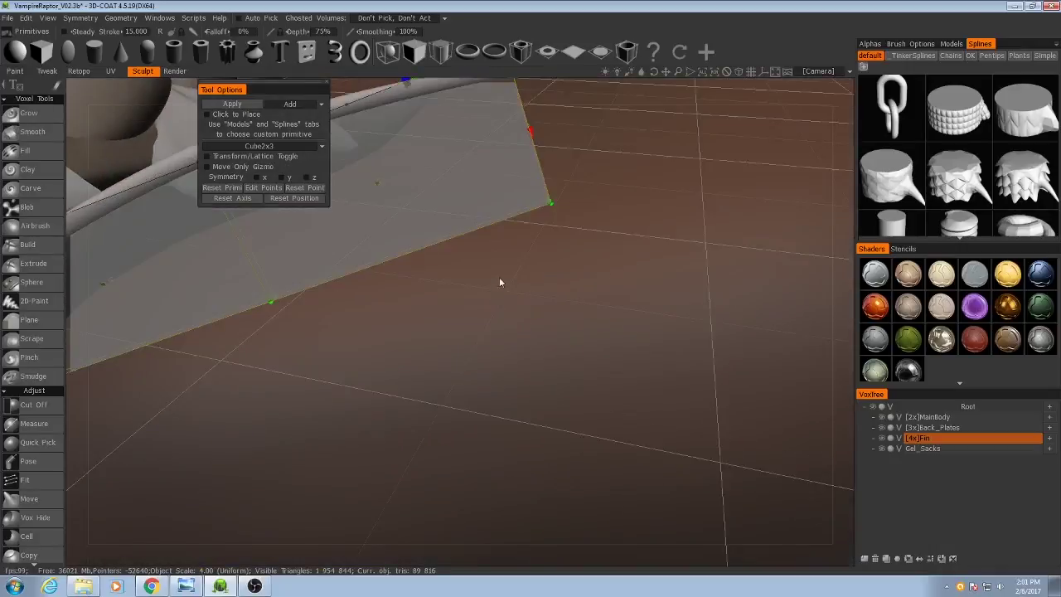
- Fit the plate's tip, middle and base lattice points to the spine from its outer end to the mouth corner
middle_click_drag(501, 277, 514, 397, "alt")
left_click_drag(489, 182, 493, 204)
left_click_drag(275, 305, 379, 275, "alt")
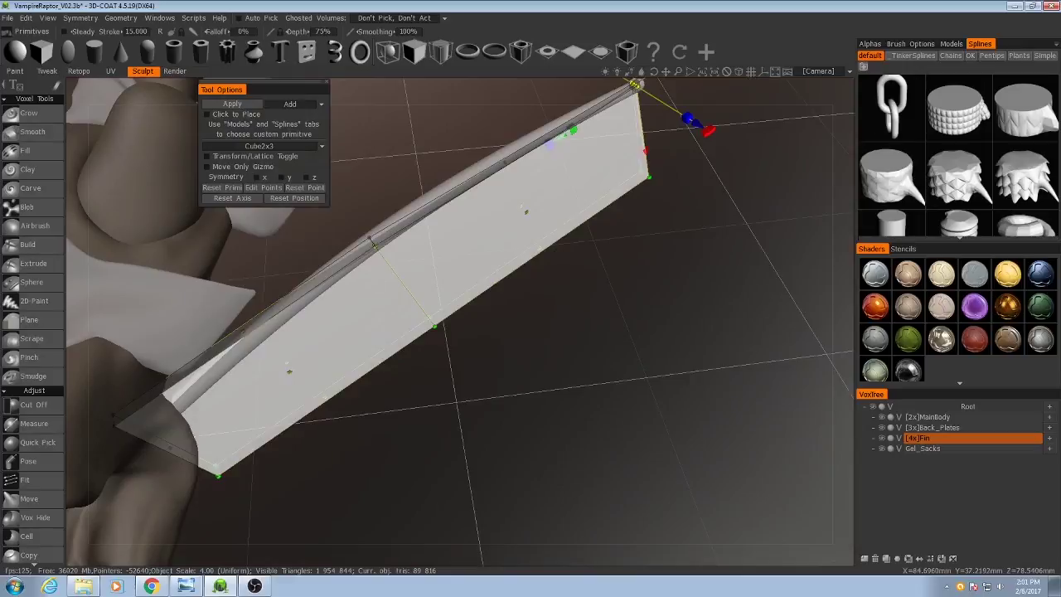
left_click_drag(356, 225, 392, 262)
left_click_drag(436, 406, 240, 475, "alt")
- Shape the membrane plate's outer edge after the lionfish reference image and add it to the Fin volume
left_click(186, 586)
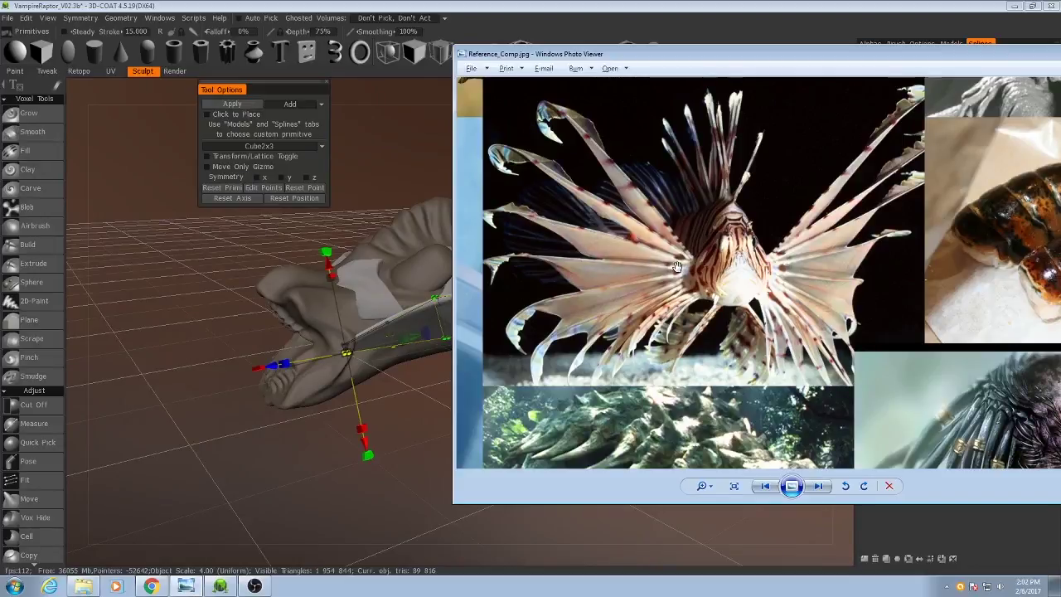
left_click(187, 586)
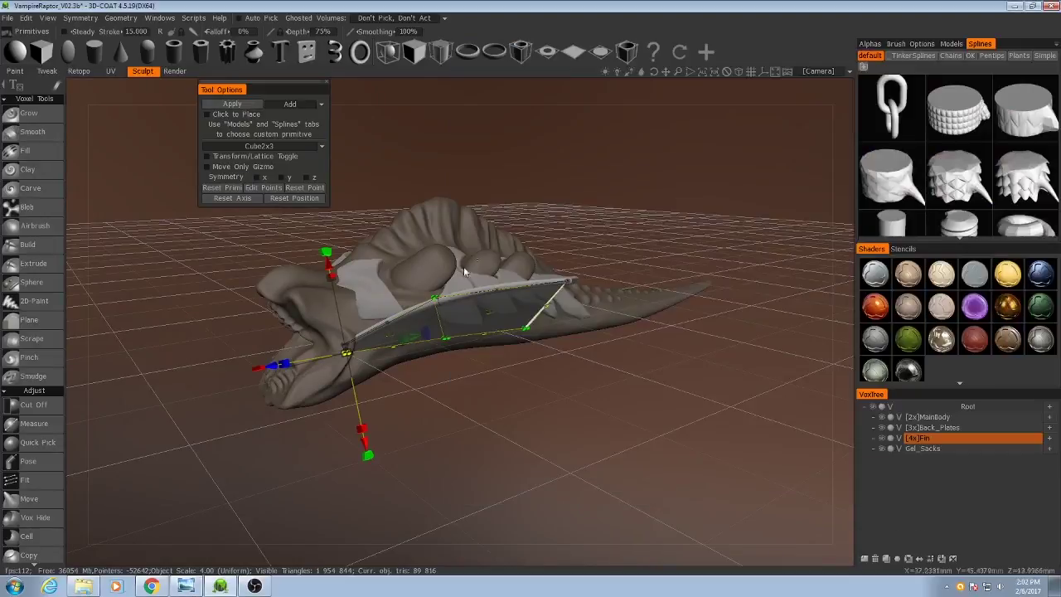
left_click_drag(454, 383, 495, 389)
right_click_drag(495, 388, 599, 359)
left_click_drag(635, 330, 412, 310)
left_click(646, 308)
left_click(396, 466)
left_click(232, 103)
- Smooth and blend the spine tip and membrane of the fin with the Build tool
left_click(28, 245)
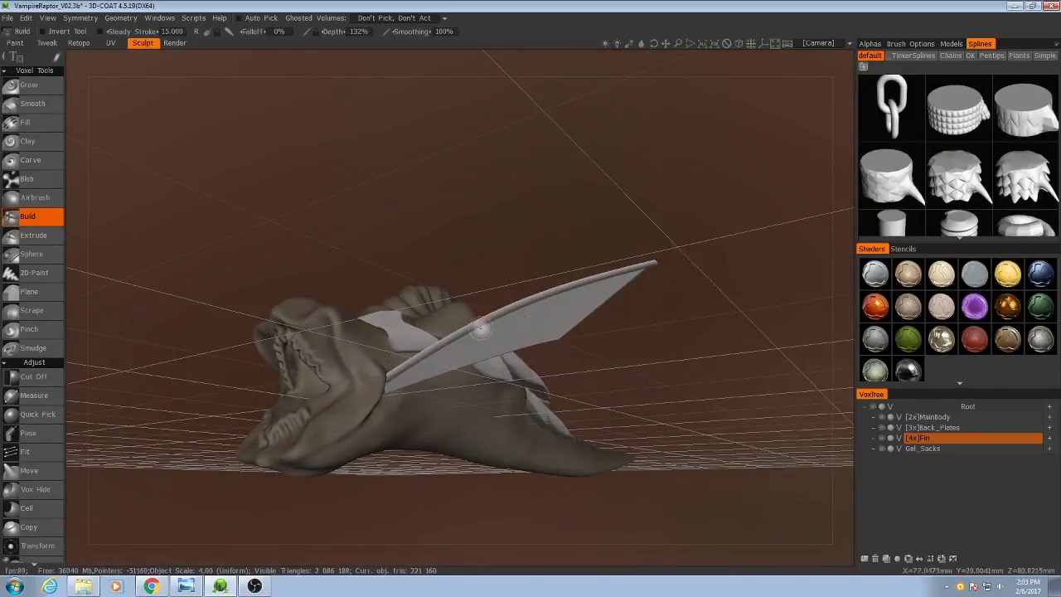
mouse_move(604, 340)
left_mouse_down()
mouse_move(610, 405)
mouse_move(535, 413)
mouse_move(408, 386)
mouse_move(547, 282)
mouse_move(478, 339)
mouse_move(480, 270)
left_mouse_up()
mouse_move(403, 355)
left_mouse_down()
mouse_move(485, 271)
mouse_move(520, 251)
mouse_move(522, 271)
left_mouse_up()
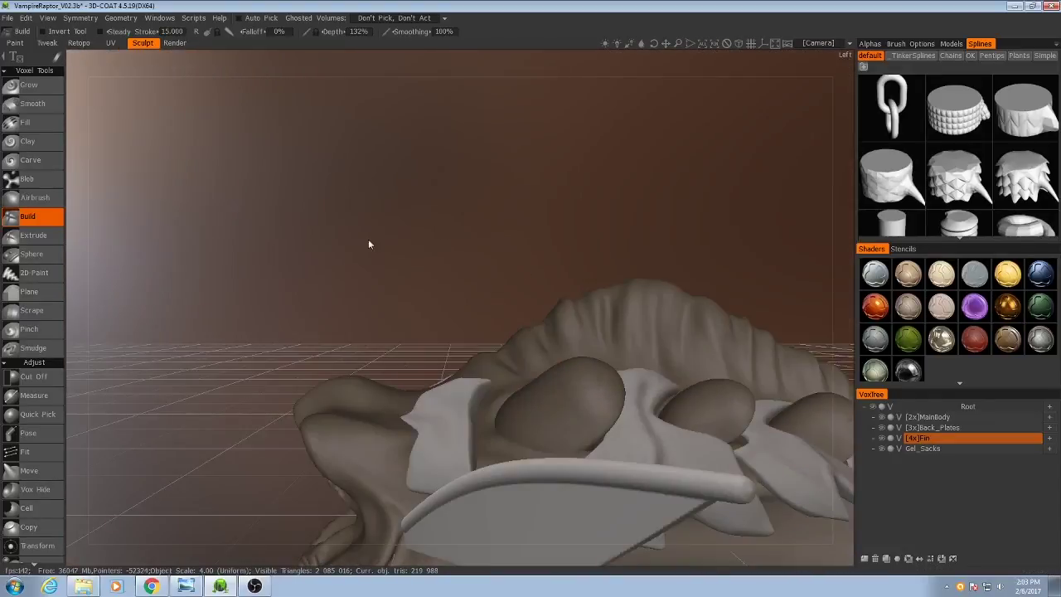
left_click_drag(435, 255, 449, 245)
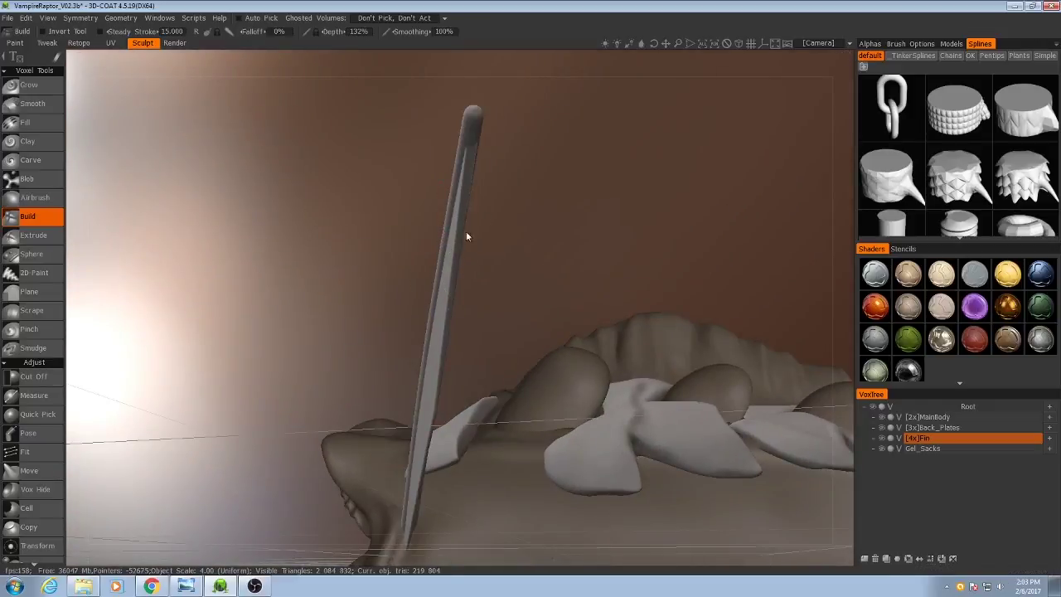
left_click_drag(465, 241, 435, 245)
mouse_move(373, 237)
left_mouse_down()
mouse_move(454, 265)
mouse_move(445, 175)
left_mouse_up()
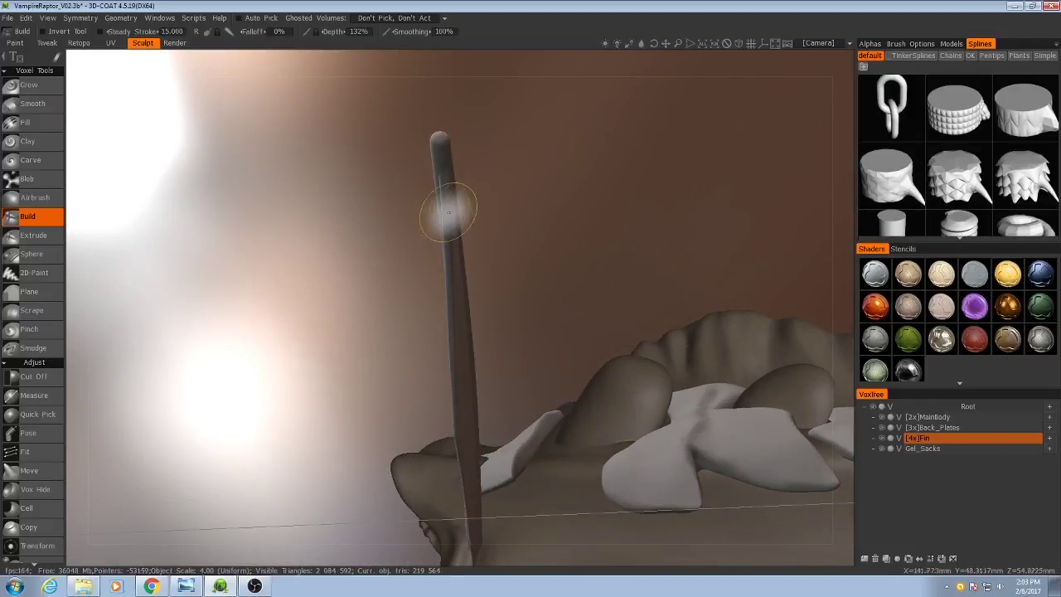
mouse_move(448, 215)
left_mouse_down()
mouse_move(445, 280)
mouse_move(446, 264)
left_mouse_up()
mouse_move(445, 320)
left_mouse_down()
mouse_move(433, 333)
mouse_move(564, 377)
mouse_move(470, 271)
mouse_move(459, 314)
left_mouse_up()
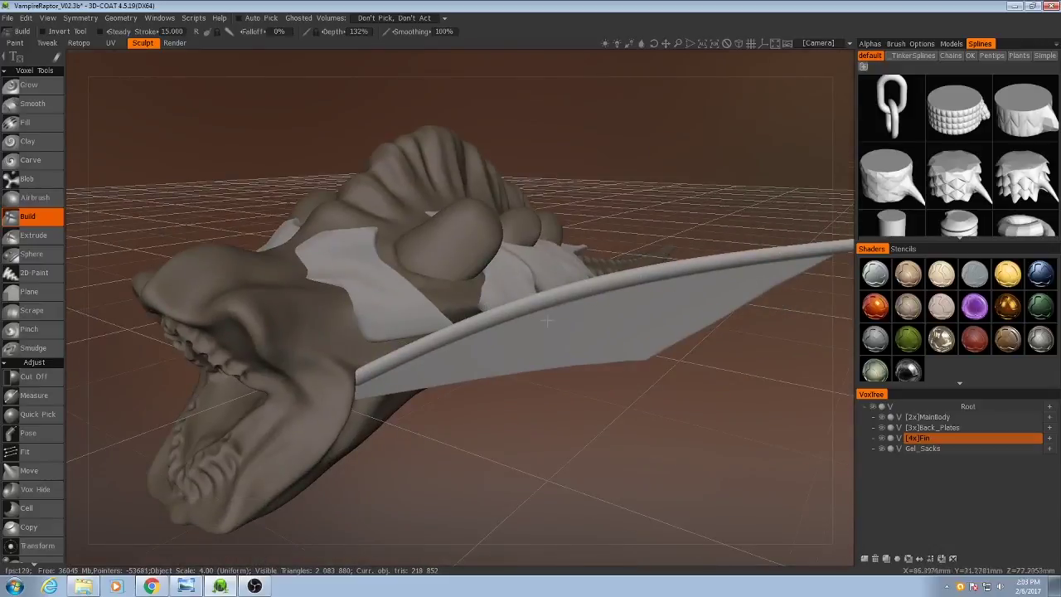
left_click_drag(546, 326, 527, 415)
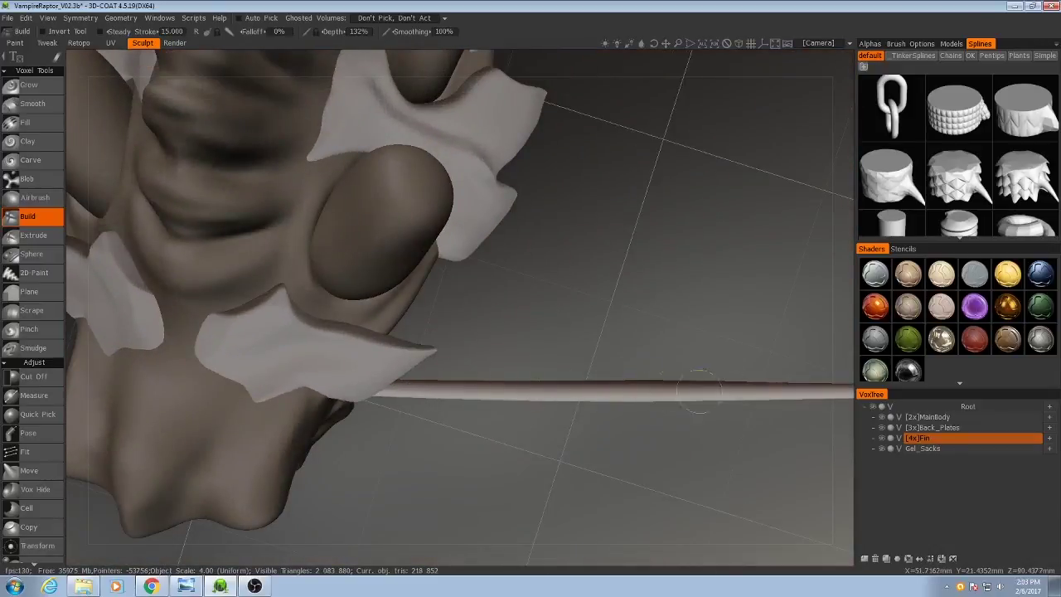
- Examine the lionfish fins in the reference image and move its viewer window out of the way
left_click(185, 586)
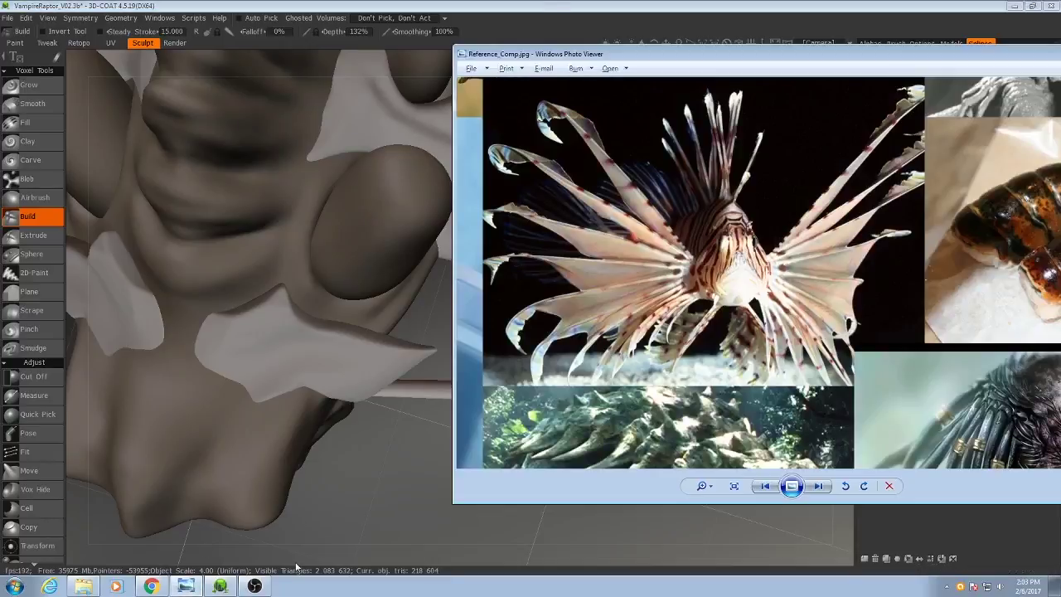
left_click_drag(701, 47, 1060, 47)
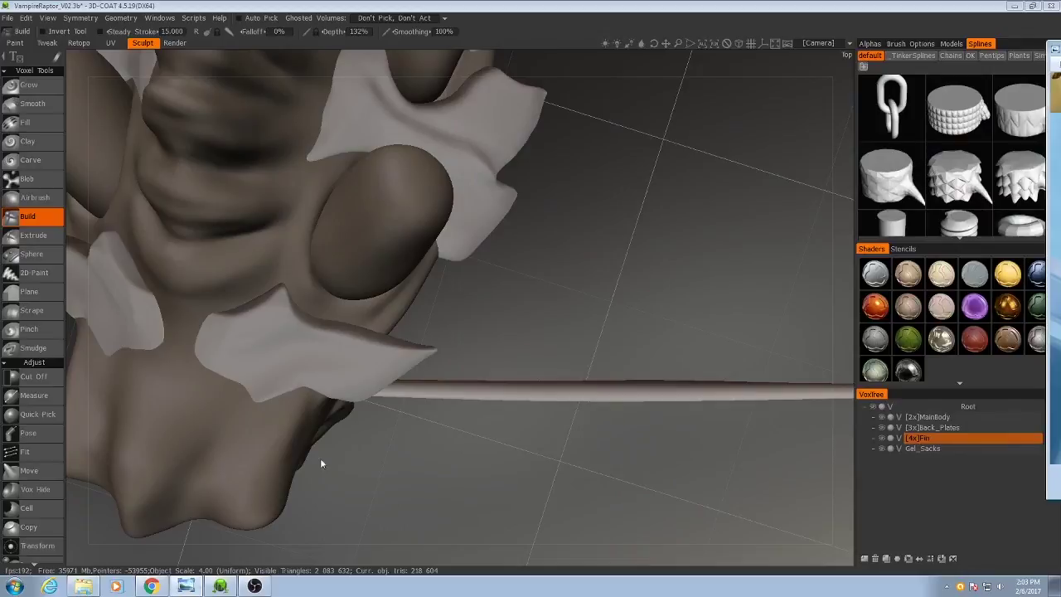
left_click(512, 351)
- Reshape the fin with the Pose tool and refine its outline with the Move tool
left_click_drag(512, 352, 706, 305)
left_click(29, 433)
left_click_drag(491, 304, 654, 276)
mouse_move(539, 246)
left_mouse_down()
mouse_move(540, 319)
mouse_move(534, 260)
mouse_move(630, 269)
left_mouse_up()
left_click(29, 470)
left_click_drag(730, 257, 658, 284)
right_click_drag(658, 284, 580, 273)
- Sculpt and soften the fin's membrane and edges using the Build tool at 43% depth
left_click(4, 217)
left_click_drag(440, 397, 443, 370)
right_click_drag(443, 369, 393, 367)
mouse_move(393, 367)
left_mouse_down()
mouse_move(471, 330)
mouse_move(319, 269)
mouse_move(445, 367)
mouse_move(514, 372)
left_mouse_up()
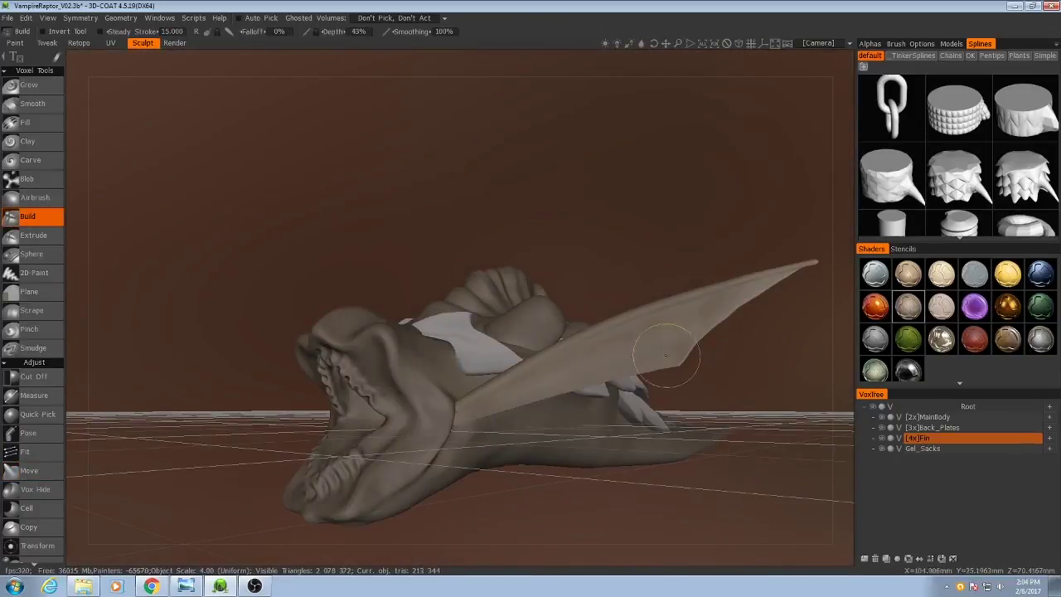
left_click_drag(714, 321, 402, 400)
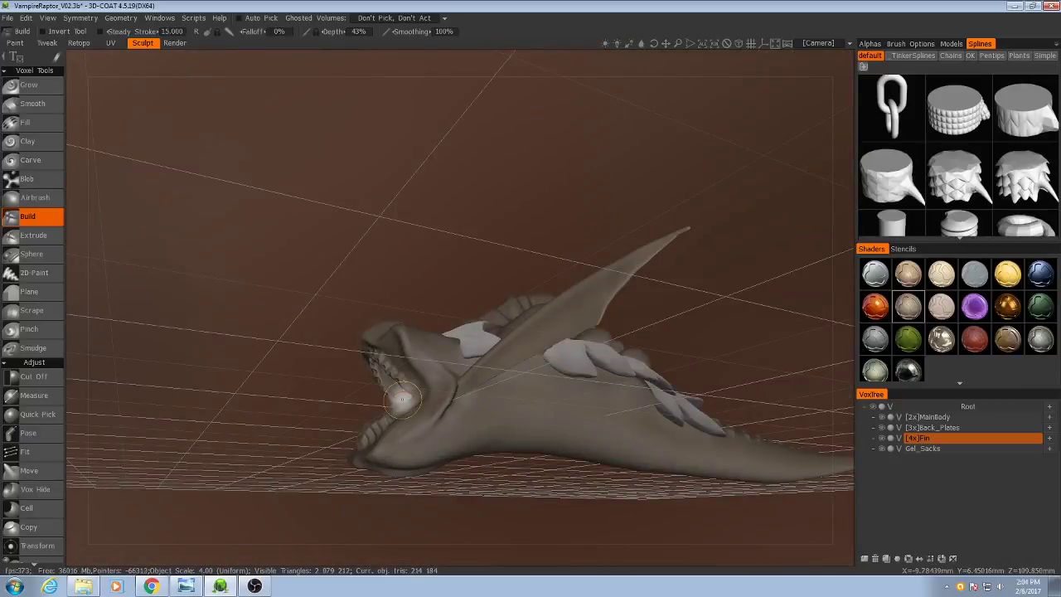
left_click_drag(481, 336, 500, 385)
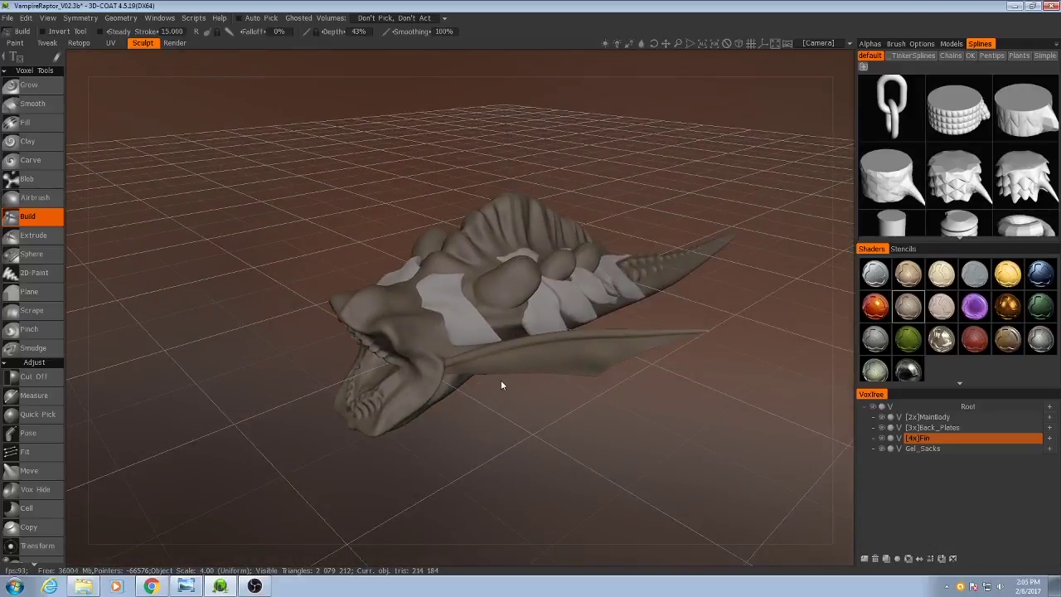
- Transform the Fin volume with Move Only Gizmo enabled and place the gizmo at the fin's base by the mouth corner
left_click_drag(537, 400, 435, 371)
key("t")
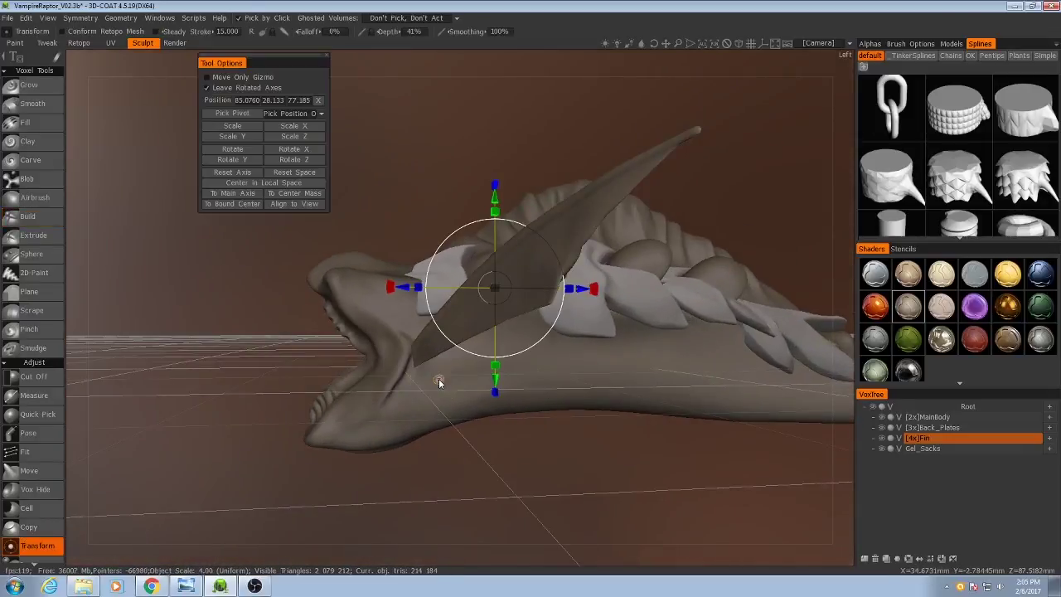
left_click_drag(563, 401, 617, 440)
right_click_drag(616, 440, 618, 318)
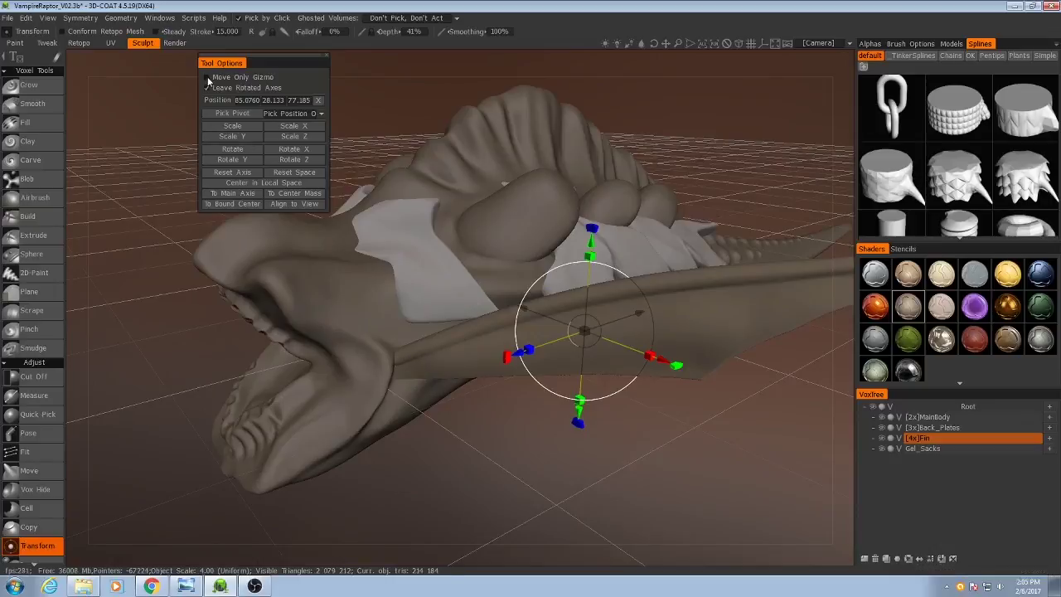
left_click_drag(347, 305, 494, 311)
left_click_drag(485, 216, 443, 256)
left_click_drag(550, 409, 547, 318)
left_click_drag(455, 266, 456, 336)
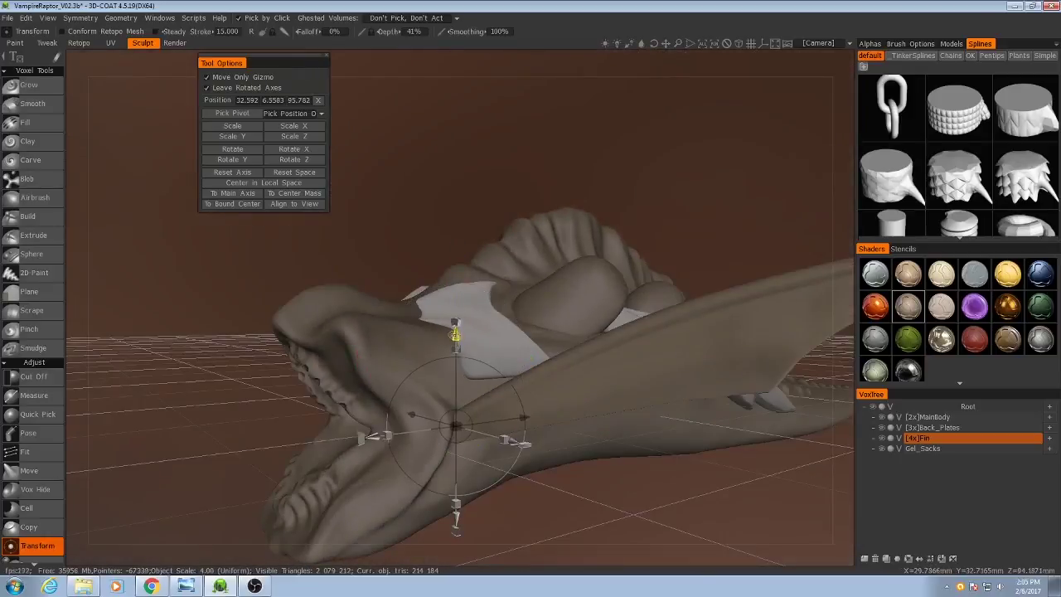
- Disable Move Only Gizmo and rotate the fin about its base at the mouth corner
left_click_drag(555, 315, 522, 466)
left_click_drag(519, 528, 517, 441)
left_click_drag(445, 438, 436, 458)
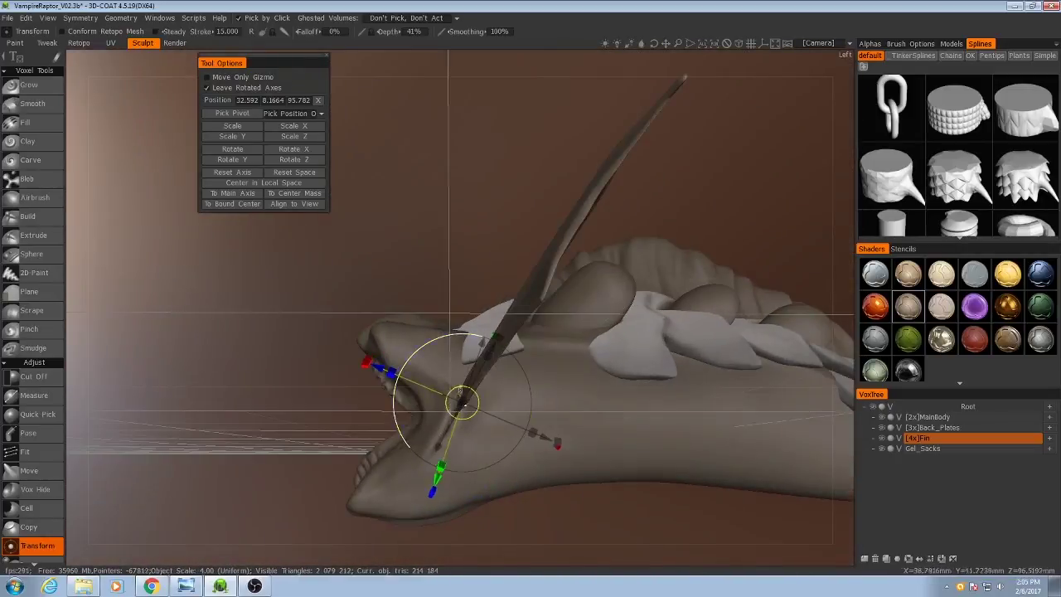
left_click_drag(532, 445, 562, 447)
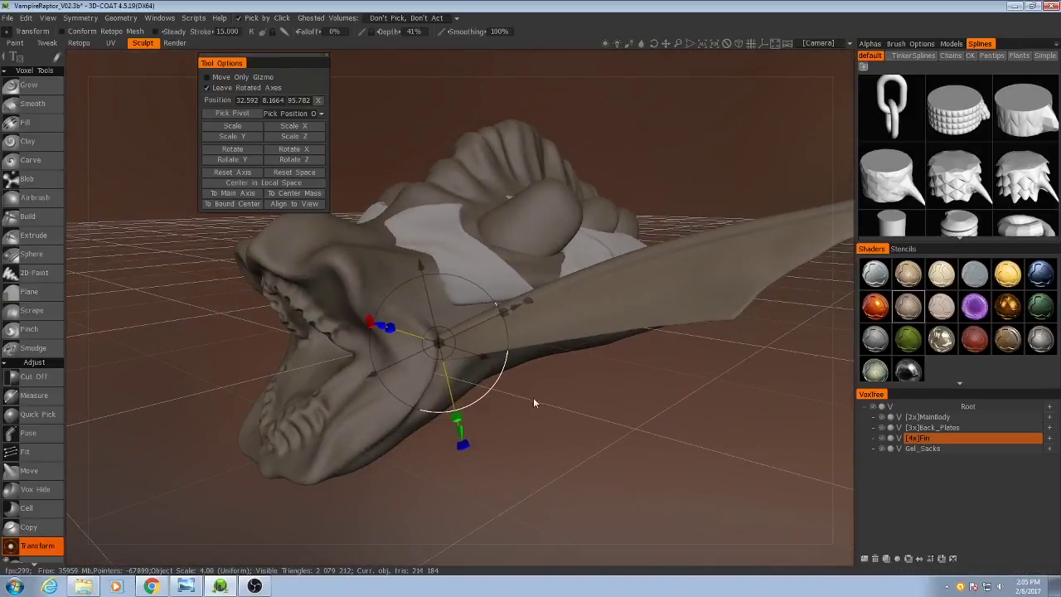
- Duplicate the Fin volume and rotate the copy about its base so it fans out below the original
key("ctrl+d")
mouse_move(528, 398)
left_mouse_down()
mouse_move(590, 483)
mouse_move(442, 471)
mouse_move(435, 409)
mouse_move(432, 430)
left_mouse_up()
left_click_drag(541, 443, 487, 489)
left_click_drag(481, 411, 478, 415)
mouse_move(580, 456)
left_mouse_down()
mouse_move(823, 446)
mouse_move(746, 436)
left_mouse_up()
- Make two more duplicates of the fin, each smaller and fanned further down along the jaw
key("ctrl+d")
left_click_drag(419, 452, 418, 482)
mouse_move(613, 464)
left_mouse_down()
mouse_move(489, 497)
mouse_move(630, 448)
mouse_move(526, 341)
mouse_move(437, 329)
mouse_move(421, 379)
mouse_move(460, 275)
mouse_move(465, 315)
mouse_move(521, 368)
mouse_move(490, 395)
mouse_move(613, 405)
mouse_move(294, 559)
mouse_move(557, 380)
mouse_move(621, 352)
left_mouse_up()
key("ctrl+d")
- Use Pose in Line mode to mask the Fin volume's lower membrane edge, pull it down toward the next fin, and clear the selection
left_click(945, 438)
left_click_drag(632, 431, 564, 422)
right_click_drag(564, 422, 591, 239)
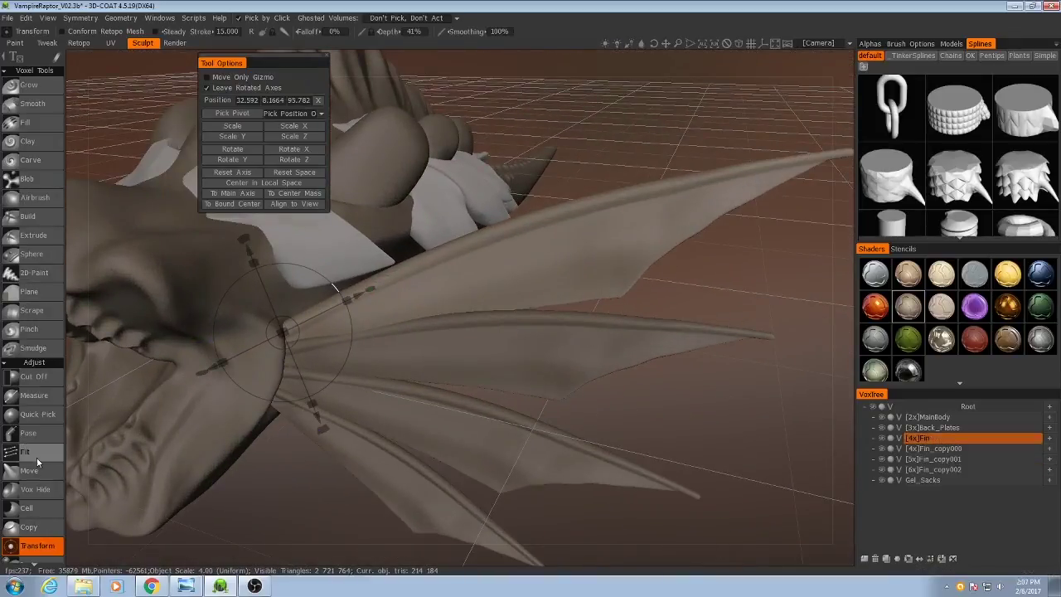
left_click(28, 432)
left_click_drag(599, 285, 528, 326)
middle_click_drag(528, 326, 472, 327, "alt")
right_click_drag(472, 328, 474, 339, "alt")
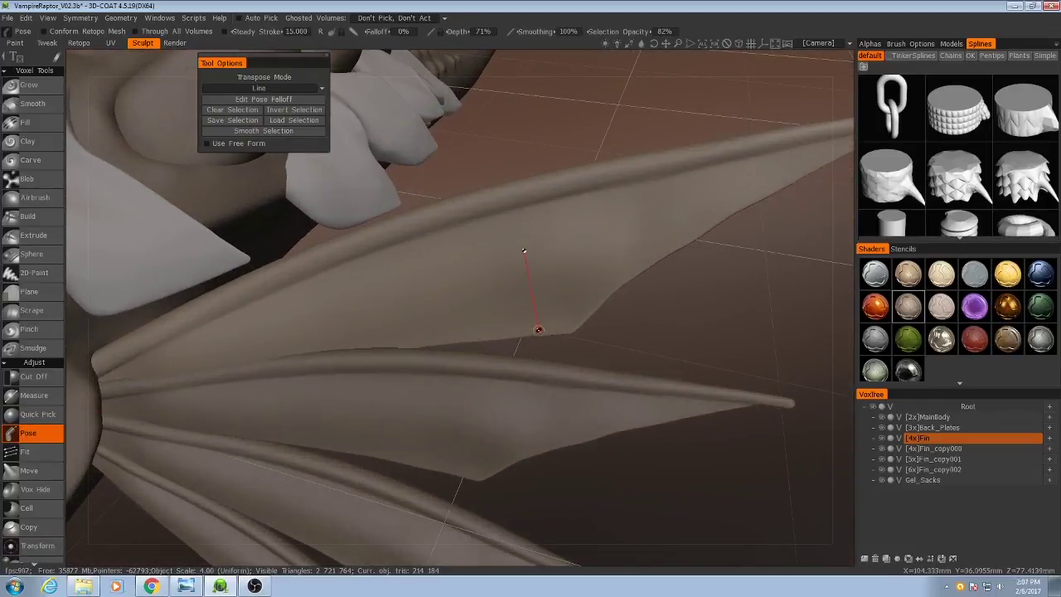
left_click_drag(535, 334, 536, 334)
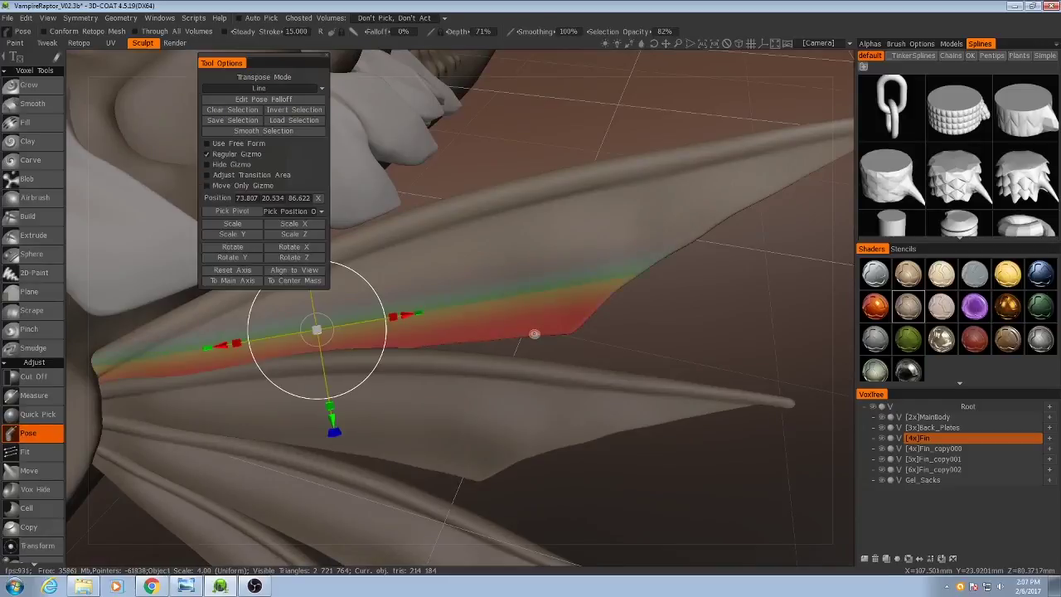
left_click_drag(521, 248, 559, 334)
left_click_drag(611, 385, 614, 408)
key("ctrl+d")
- Pose the lower membrane edge of Fin_copy000 downward toward the fin below it
left_click_drag(587, 322, 417, 329, "alt")
left_click(920, 449)
right_click_drag(417, 329, 469, 340, "alt")
left_click_drag(446, 296, 455, 353)
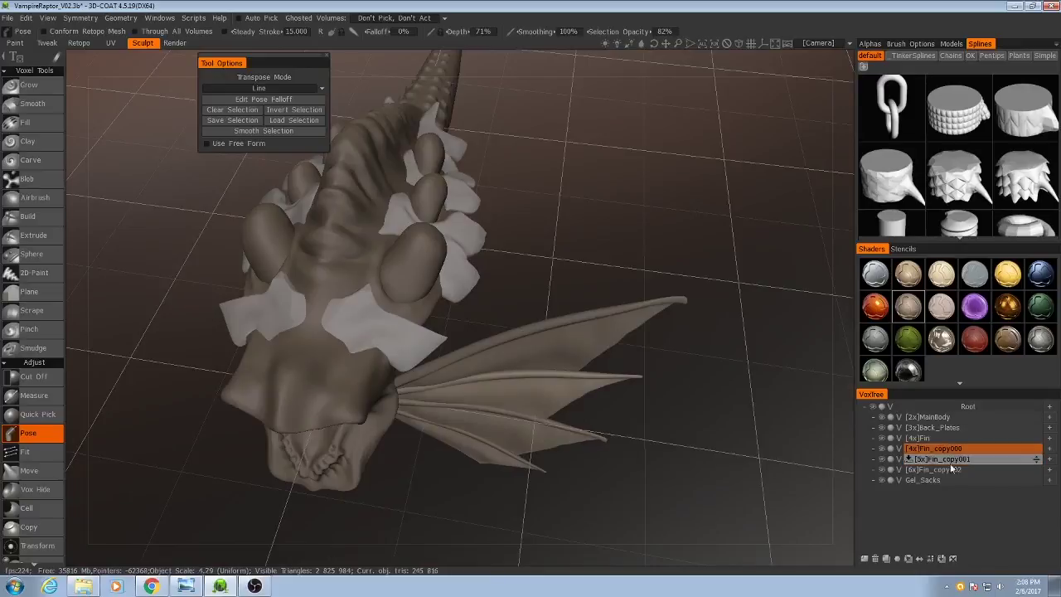
- Change the parent of Fin_copy000 to the Fin volume
left_click_drag(952, 471, 924, 437)
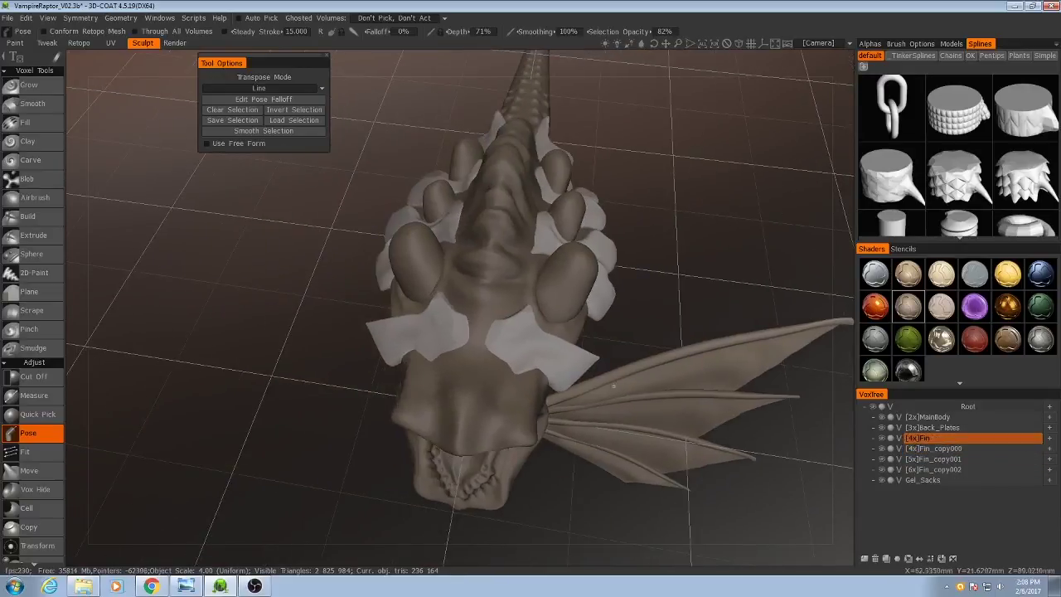
left_click_drag(622, 383, 574, 407, "alt")
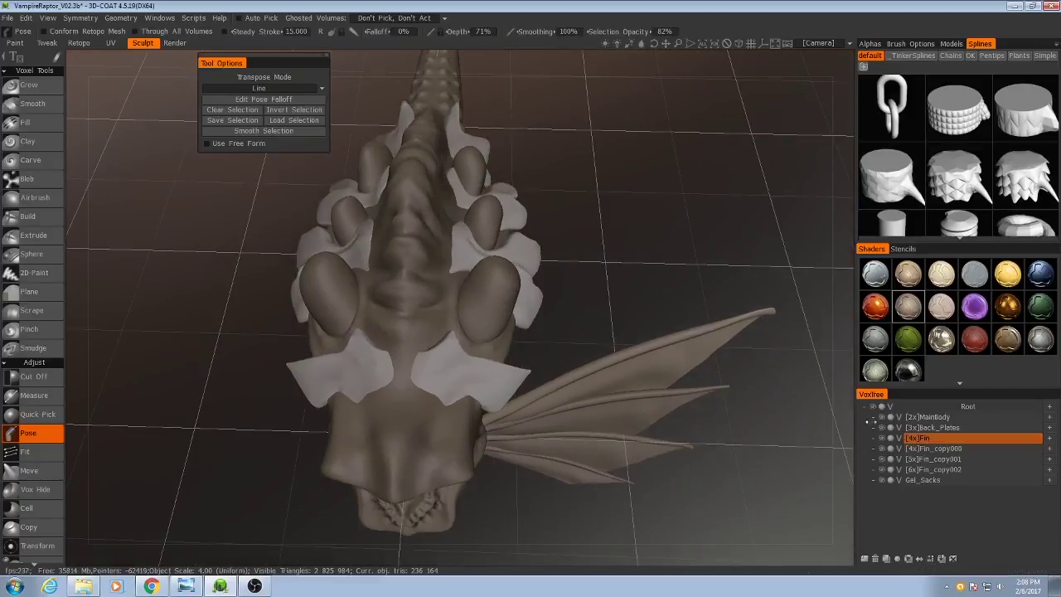
right_click(935, 451)
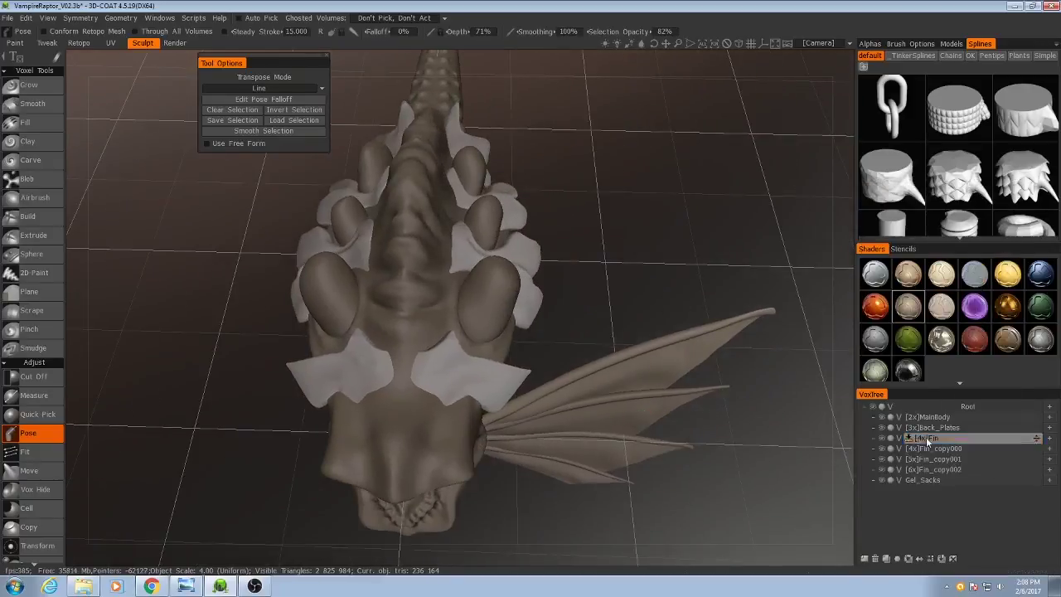
left_click(947, 449)
right_click(946, 449)
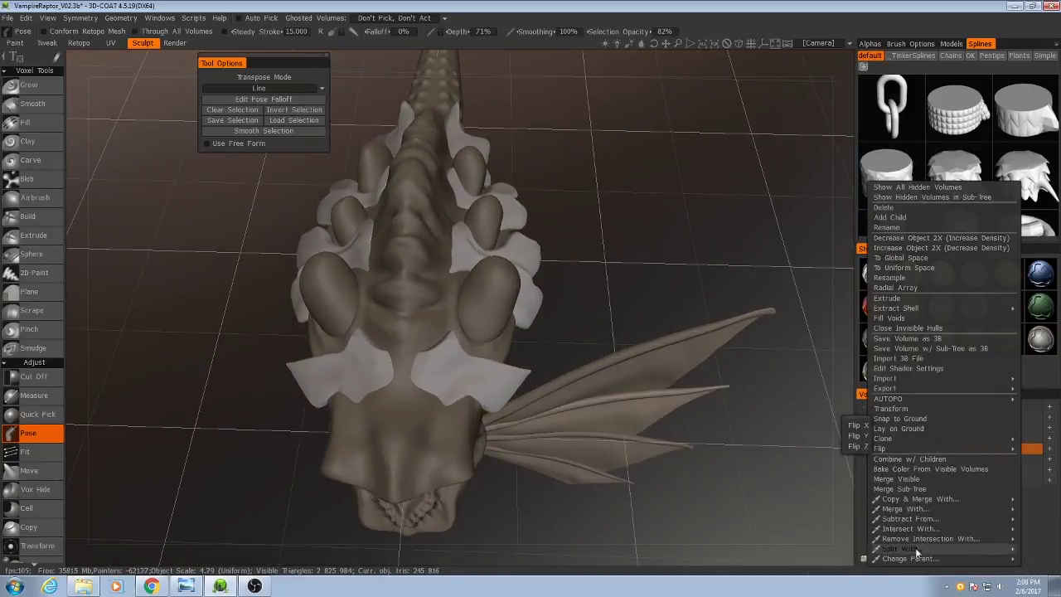
mouse_move(913, 560)
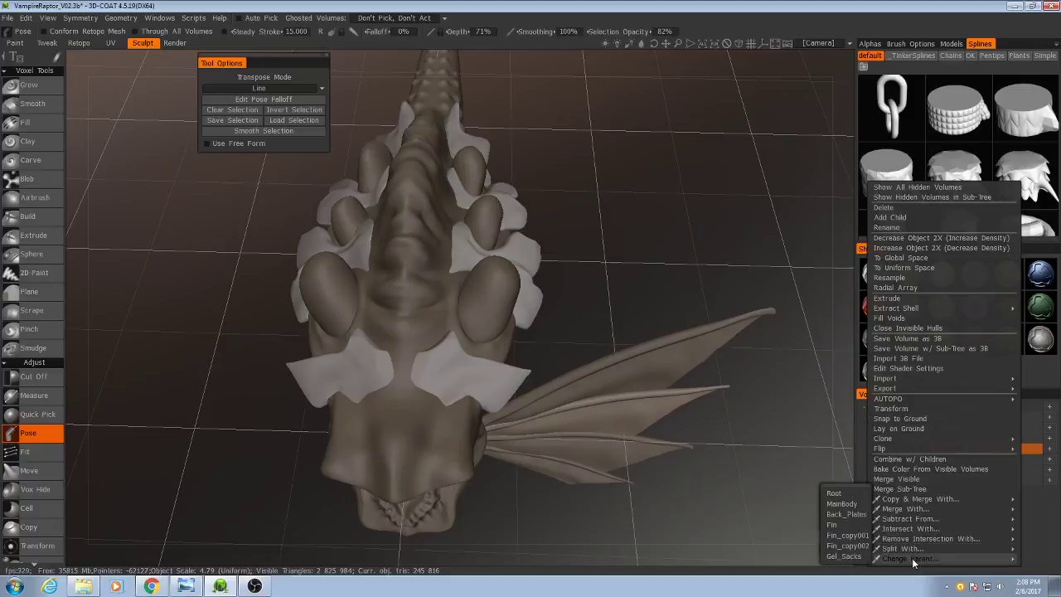
left_click(834, 527)
- Reparent Fin_copy001 and Fin_copy002 under the Fin volume as well
left_click(939, 459)
right_click(939, 460)
mouse_move(890, 561)
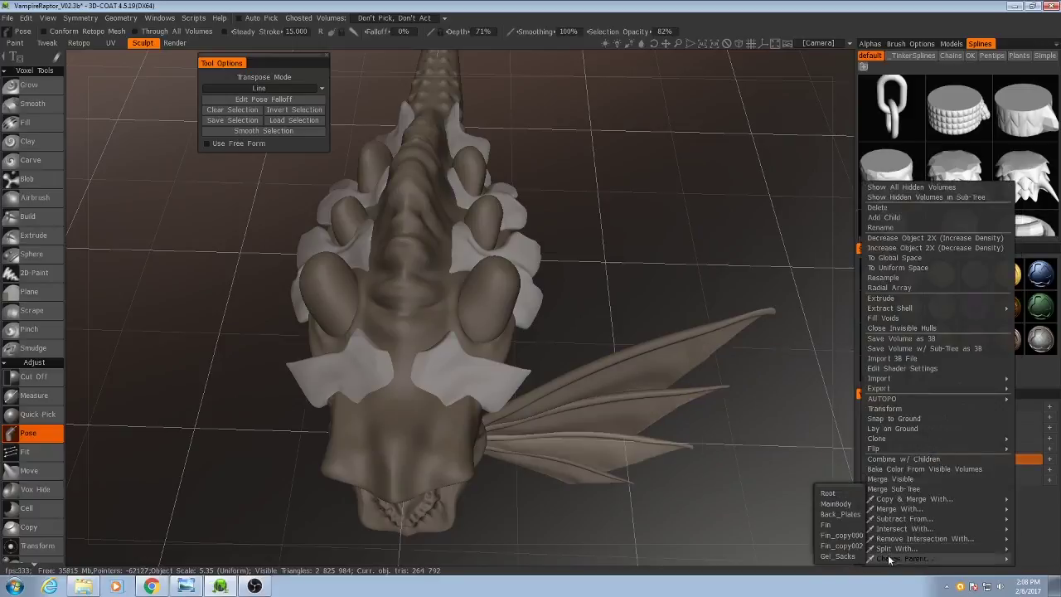
left_click(836, 527)
left_click(937, 471)
right_click(937, 471)
left_click(837, 527)
- Use the Instancer on the parent Fin volume to create an X-mirrored instance of the fin group across the head
left_click(928, 436)
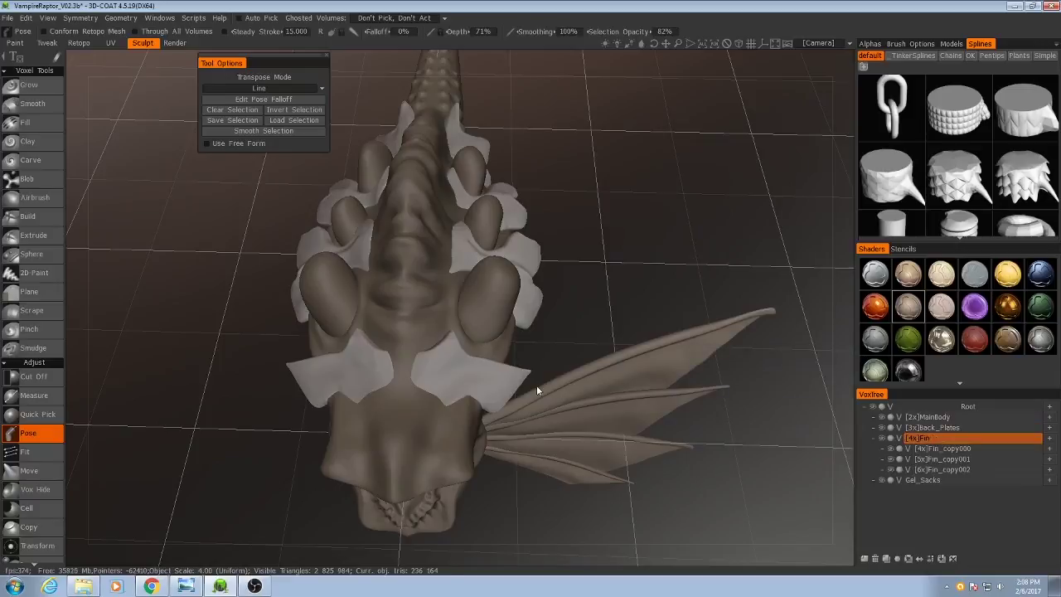
scroll(57, 377, "down", 2)
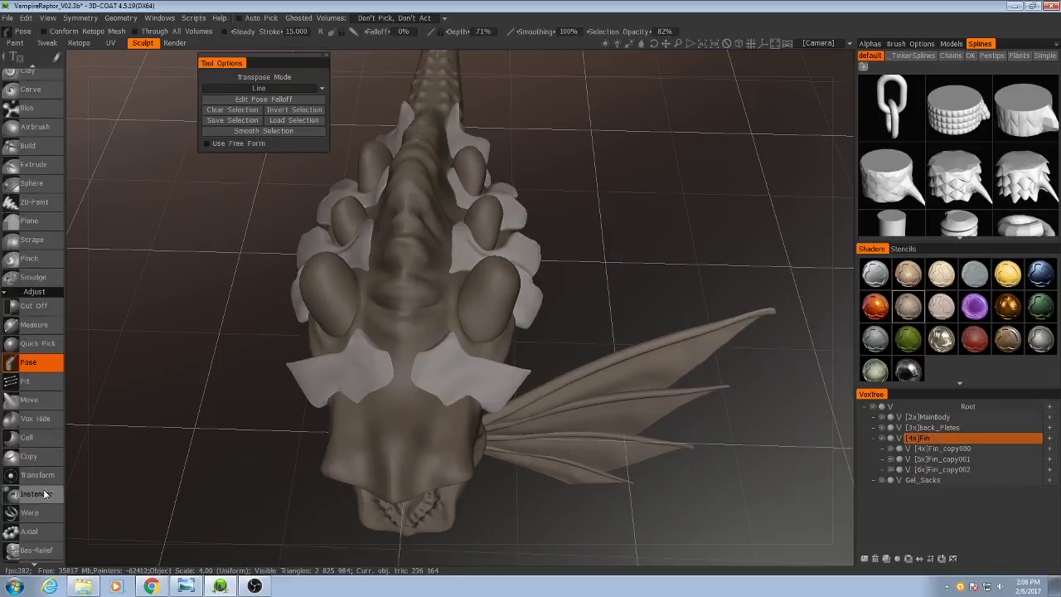
left_click(34, 495)
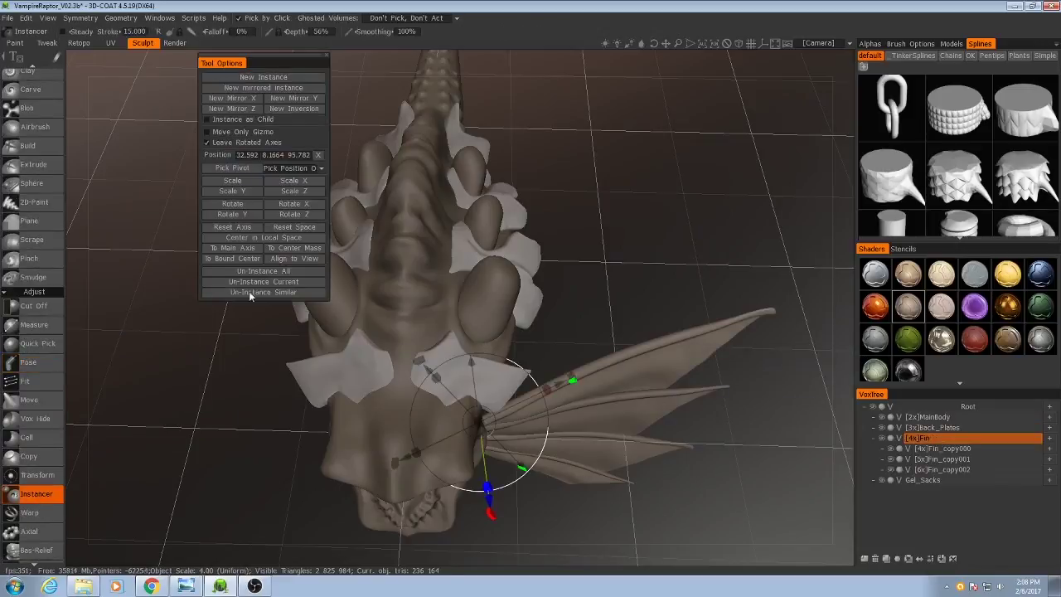
left_click(239, 99)
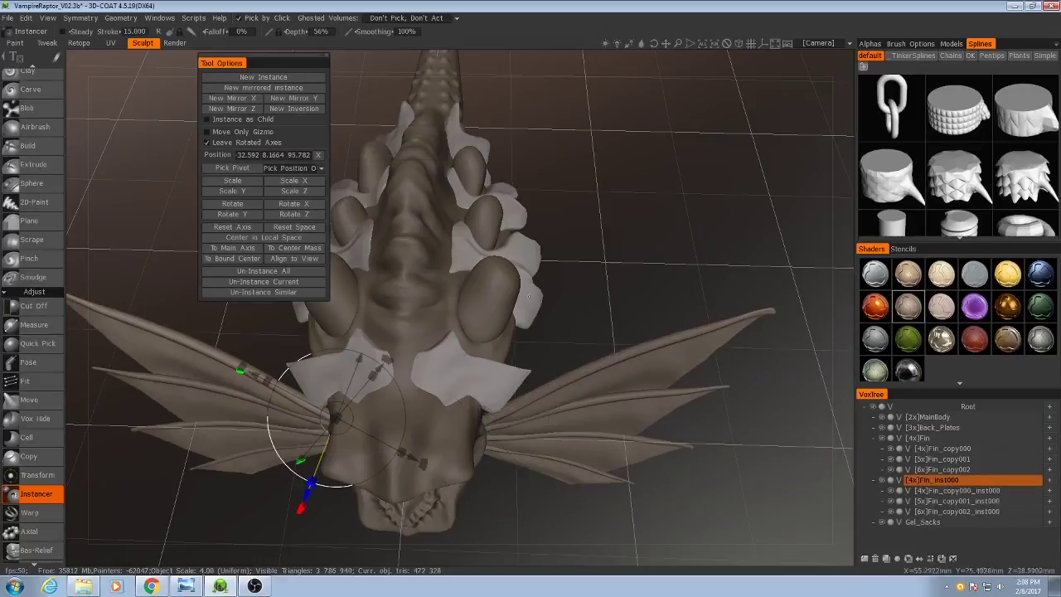